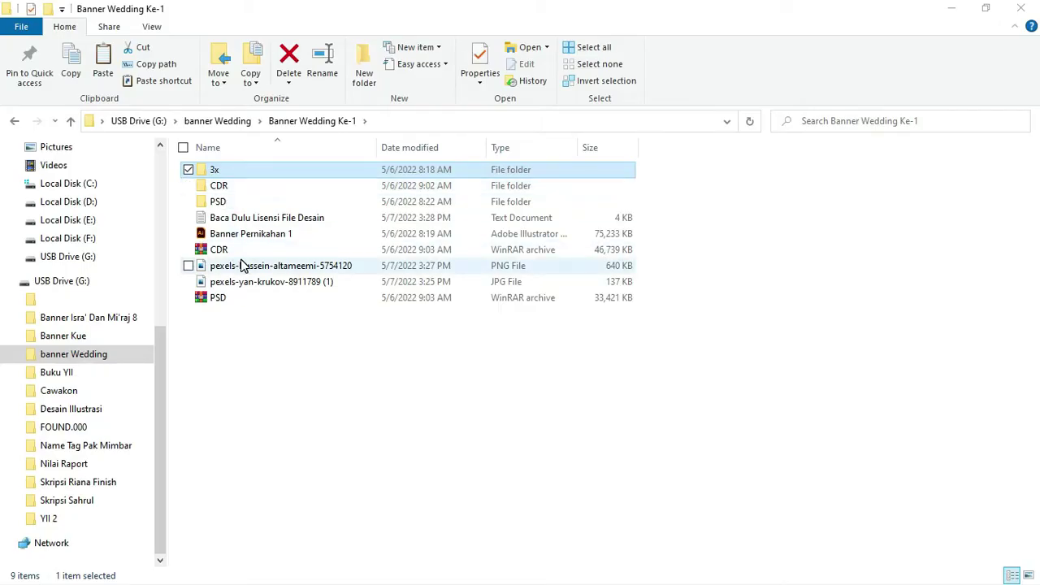
# Switch the Banner Wedding Ke-1 folder view to large icons
pyautogui.click(353, 352)
pyautogui.rightClick(352, 351)
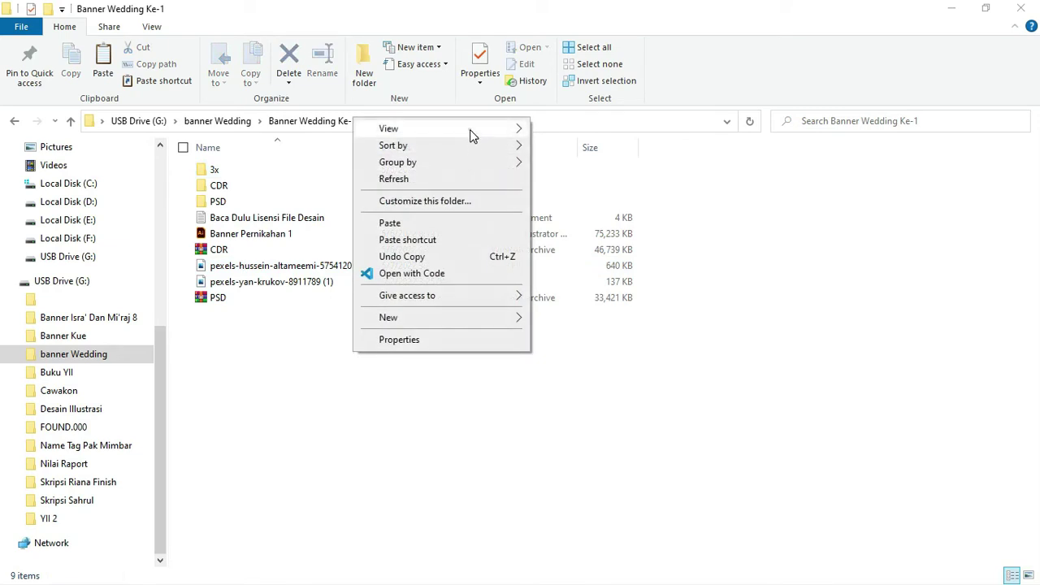
pyautogui.moveTo(422, 129)
pyautogui.click(568, 146)
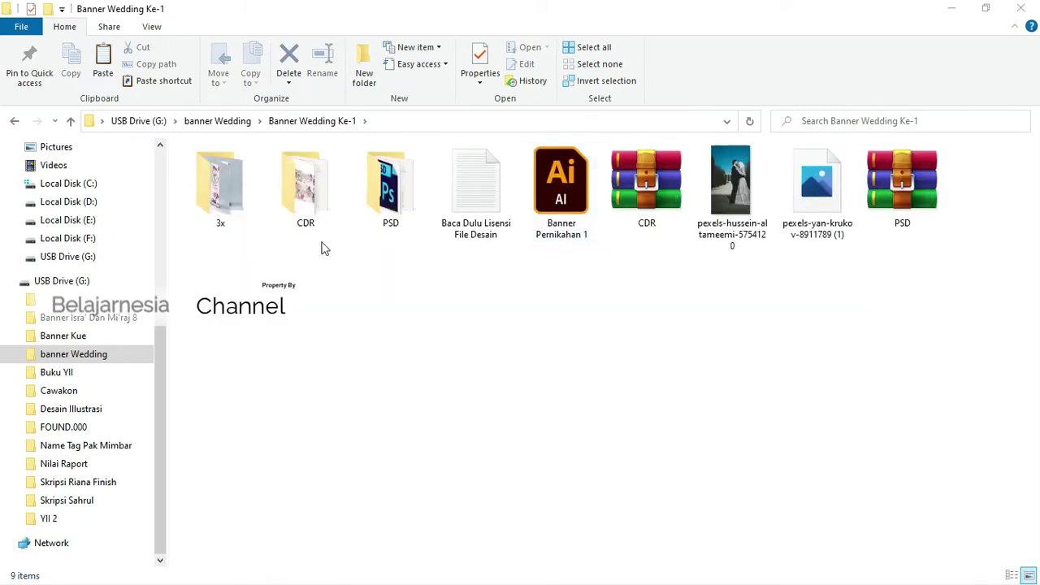
# Open the license notes text file in Notepad, read through it, and close it
pyautogui.click(306, 195)
pyautogui.click(386, 199)
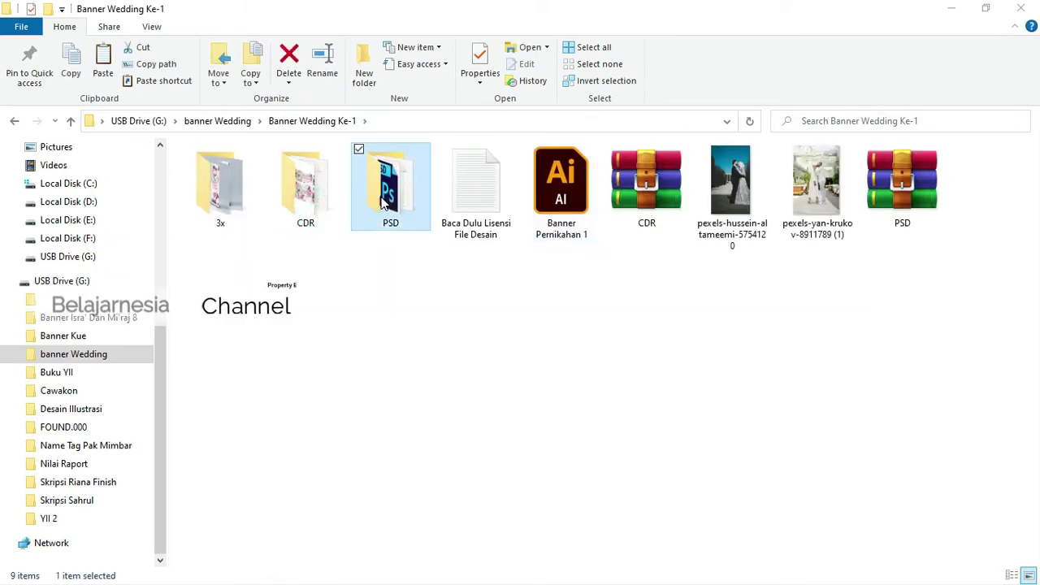
pyautogui.doubleClick(478, 199)
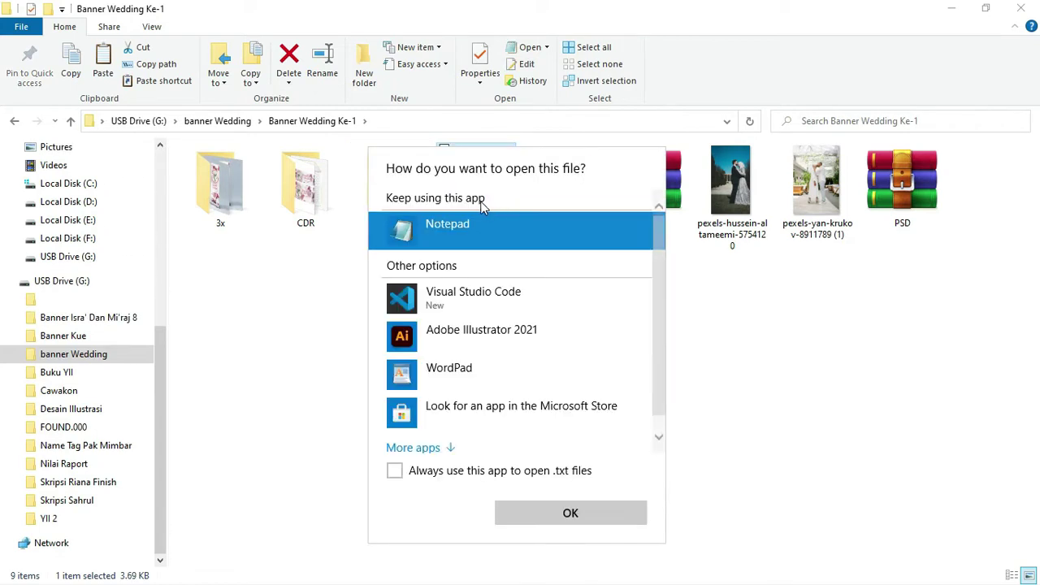
pyautogui.click(560, 508)
pyautogui.scroll(-1, 602, 387)
pyautogui.scroll(-3, 602, 387)
pyautogui.scroll(-4, 603, 387)
pyautogui.moveTo(606, 205); pyautogui.dragTo(611, 88)
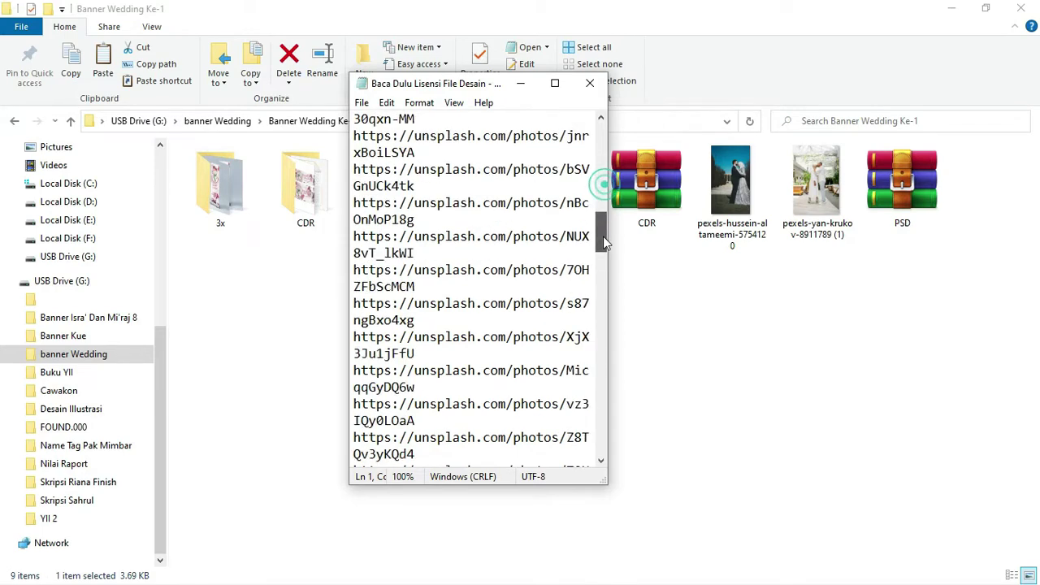
pyautogui.click(591, 84)
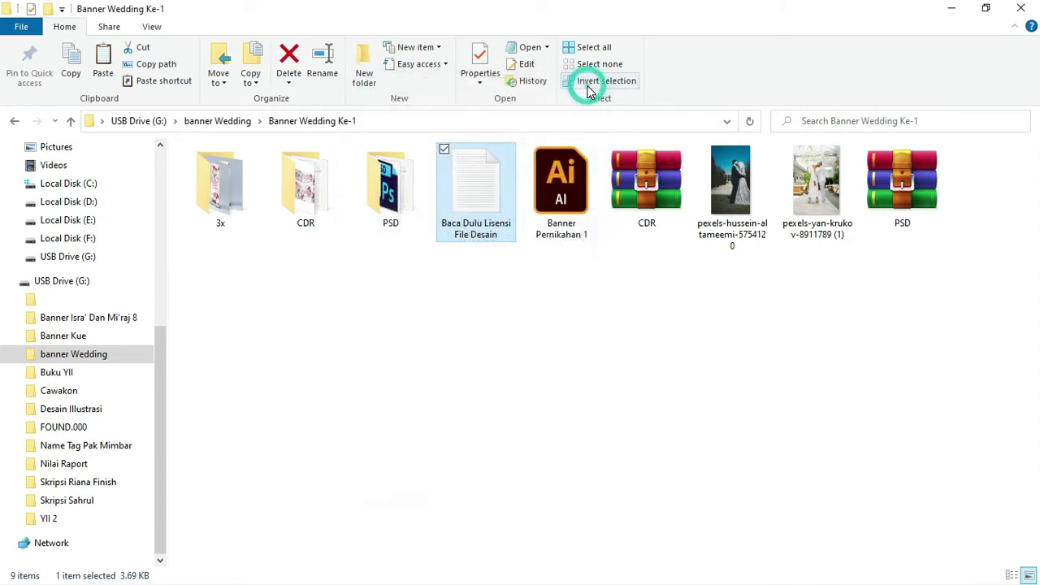
# Select the two couple photos, then the PSD archive and the CDR archive
pyautogui.click(733, 201)
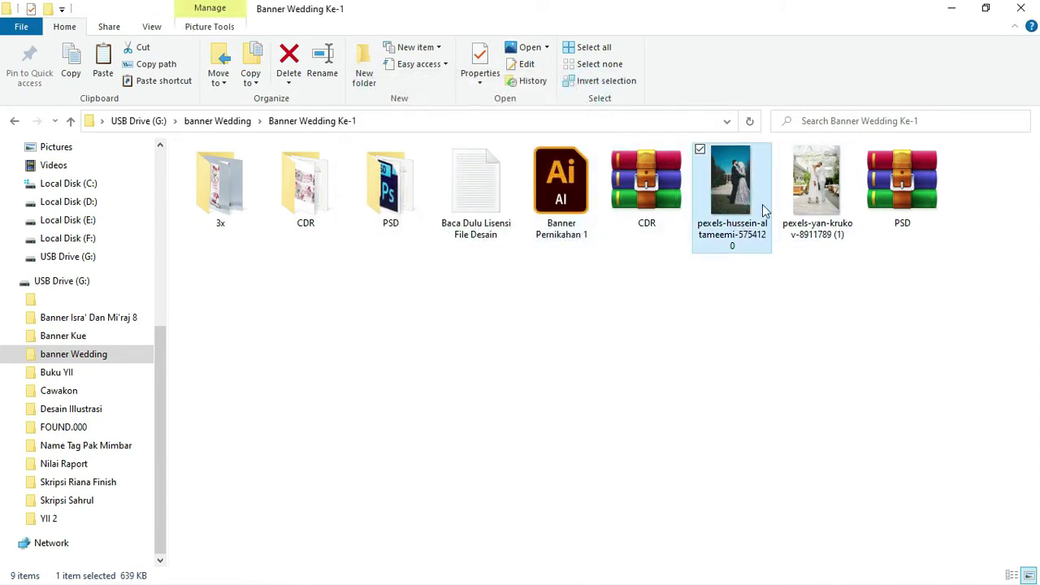
pyautogui.moveTo(839, 299); pyautogui.dragTo(725, 212)
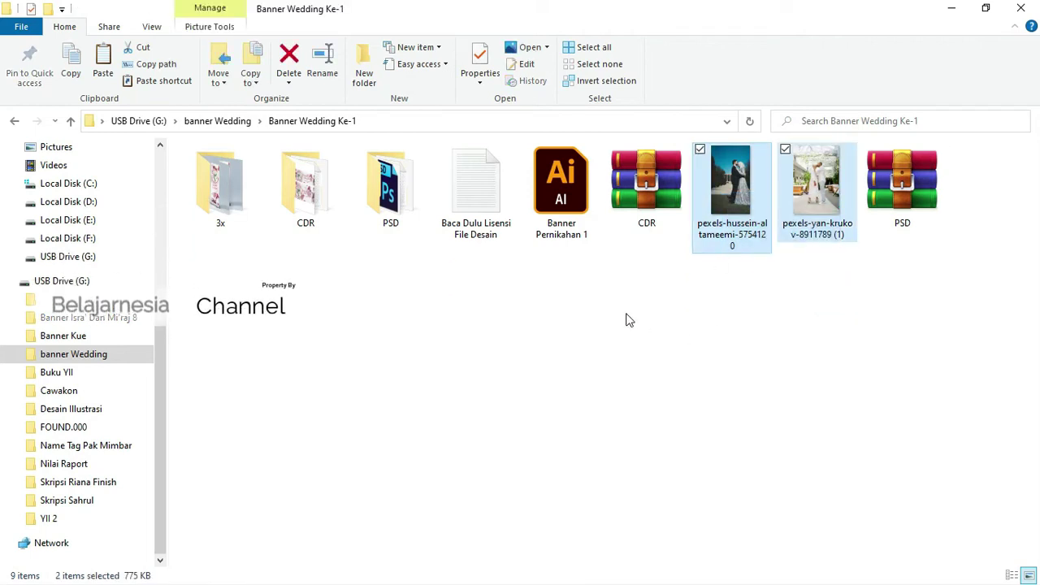
pyautogui.click(658, 195)
pyautogui.press('Right')
pyautogui.press('Right')
pyautogui.press('Right')
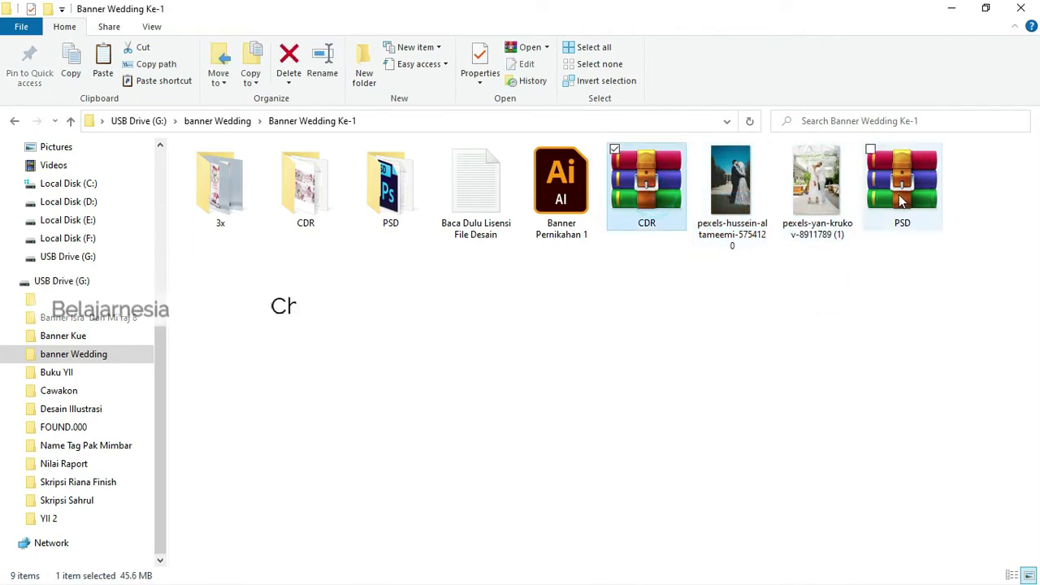
pyautogui.click(651, 216)
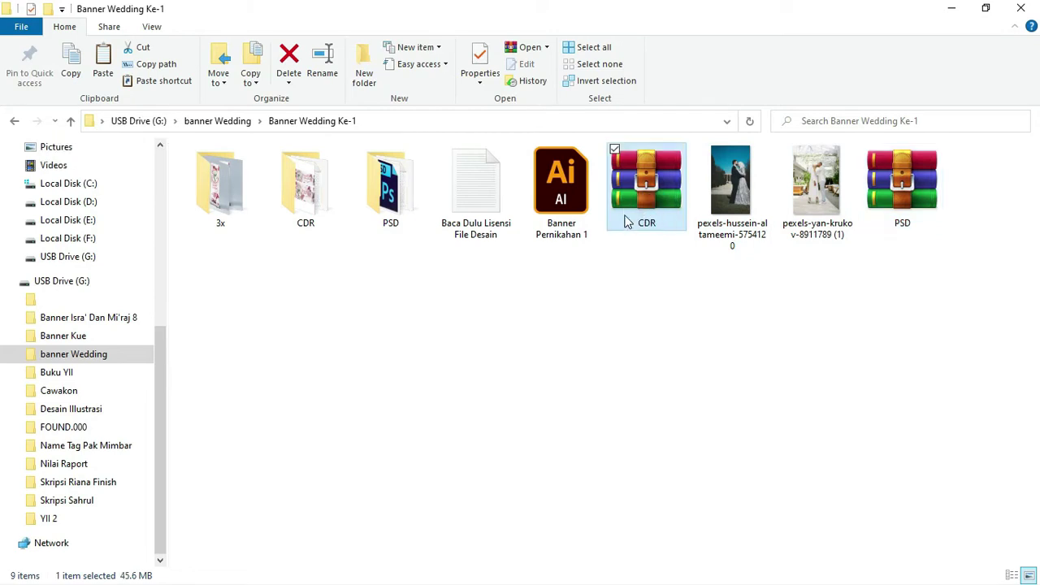
pyautogui.doubleClick(641, 194)
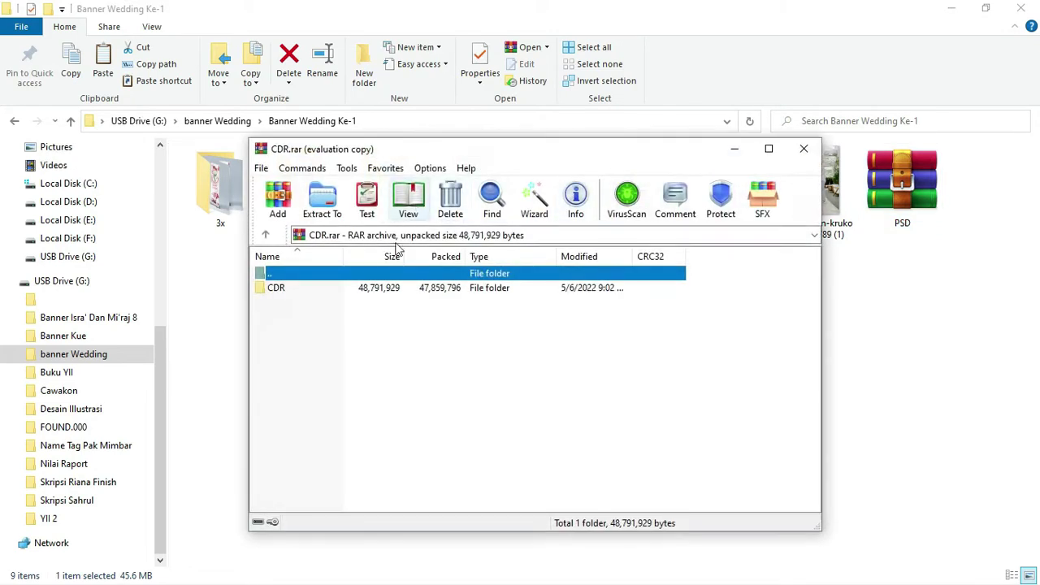
pyautogui.doubleClick(276, 289)
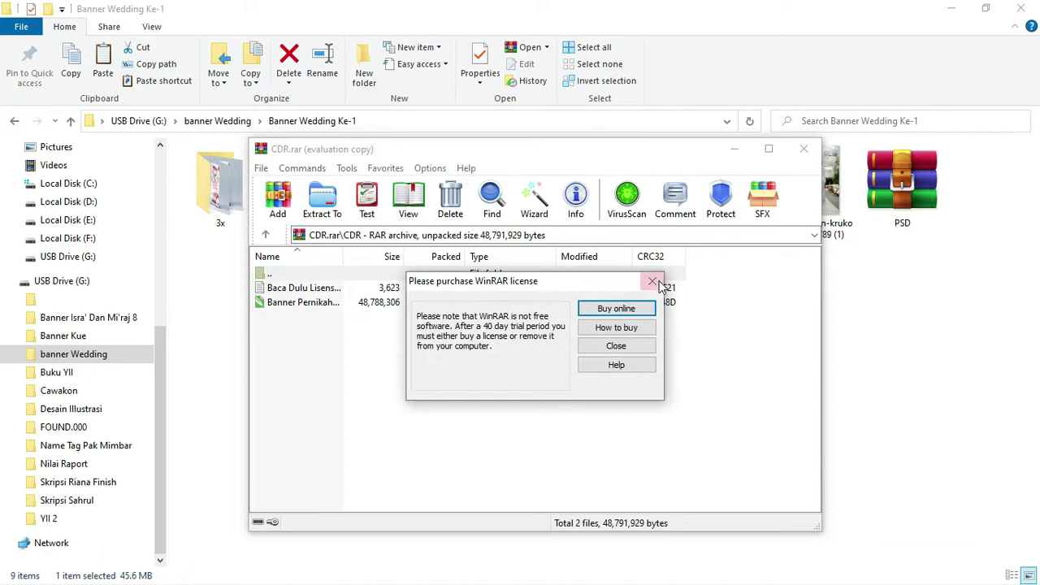
pyautogui.click(657, 283)
pyautogui.click(802, 148)
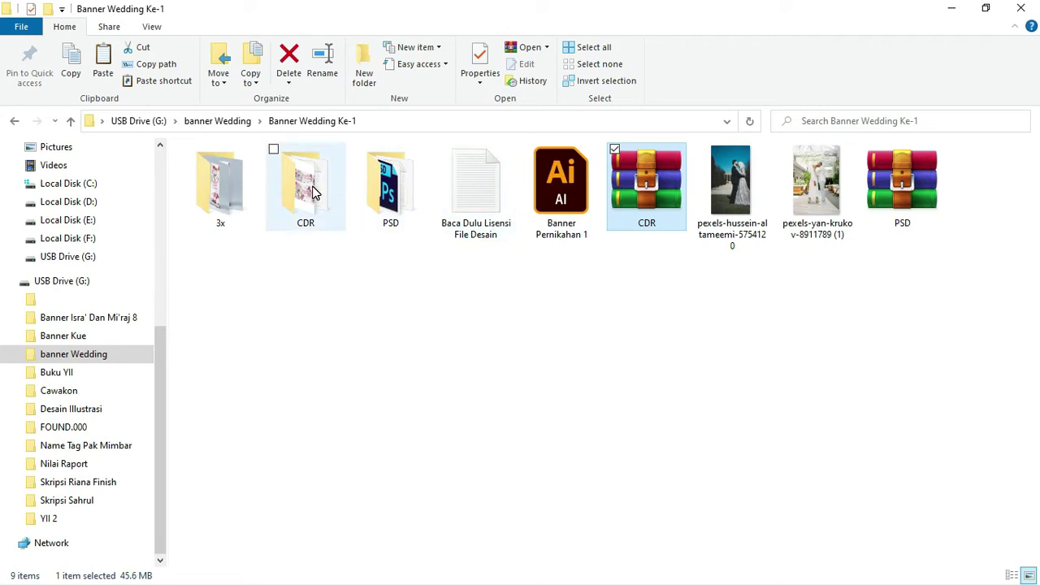
# Open Banner Pernikahan 1 PSD-01, PSD-02 and PSD-03 together from the PSD folder
pyautogui.doubleClick(388, 183)
pyautogui.click(274, 186)
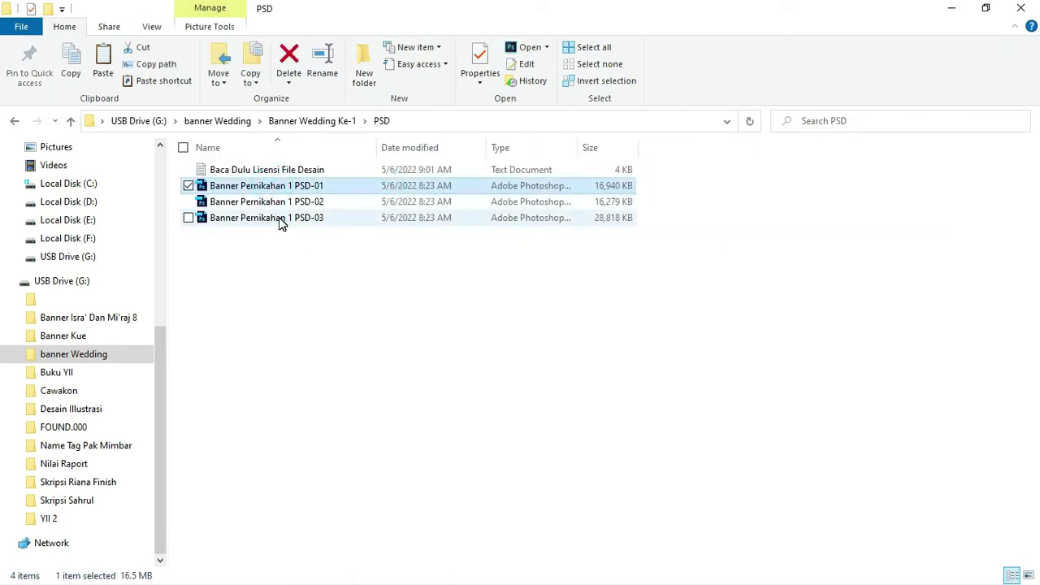
pyautogui.keyDown('shift'); pyautogui.click(279, 218); pyautogui.keyUp('shift')
pyautogui.rightClick(279, 217)
pyautogui.click(309, 228)
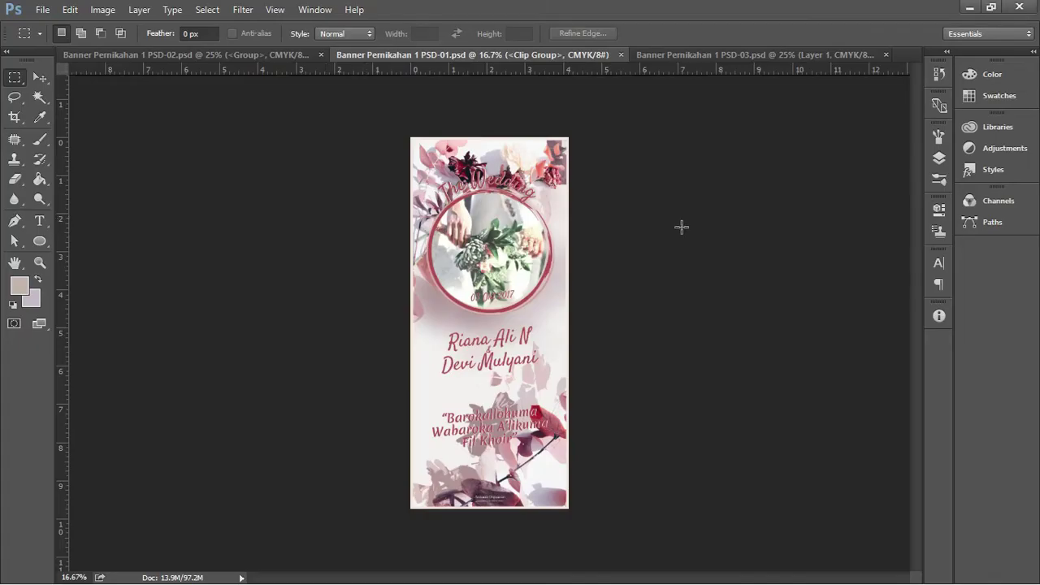
# With the Move tool, flip through the PSD-02, PSD-01 and PSD-03 banner designs
pyautogui.click(38, 80)
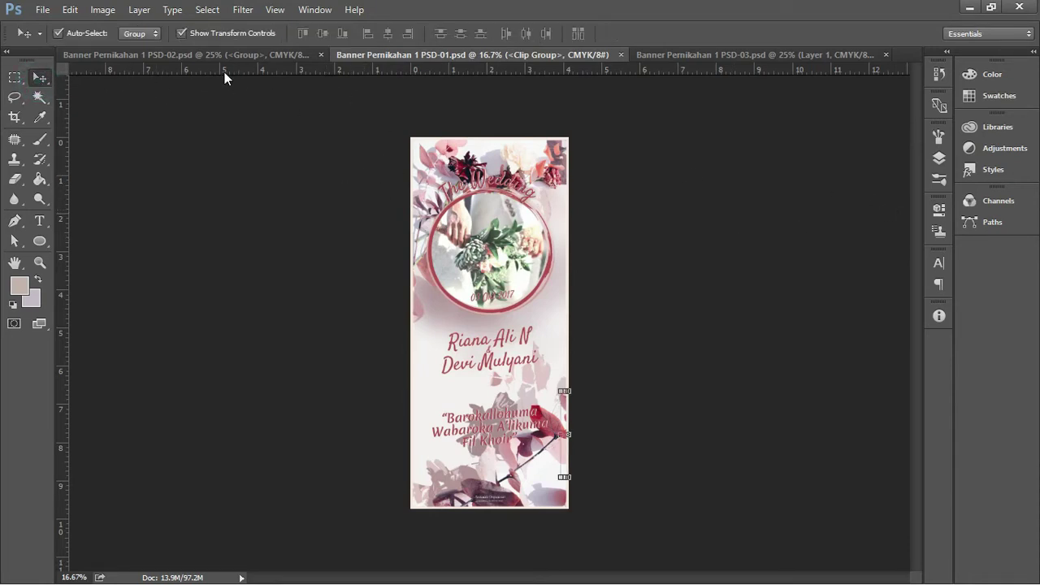
pyautogui.click(211, 54)
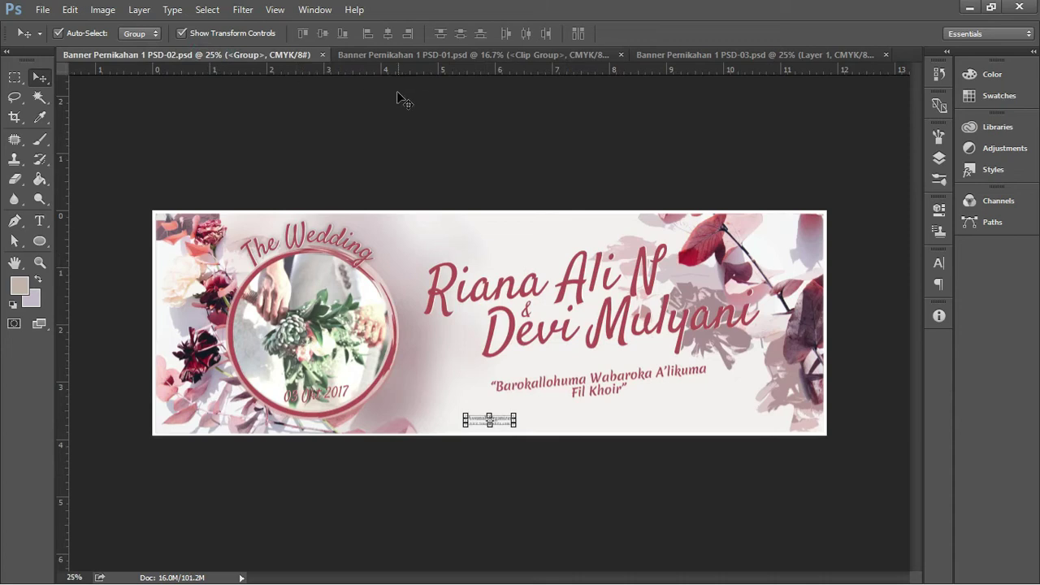
pyautogui.click(403, 139)
pyautogui.click(365, 58)
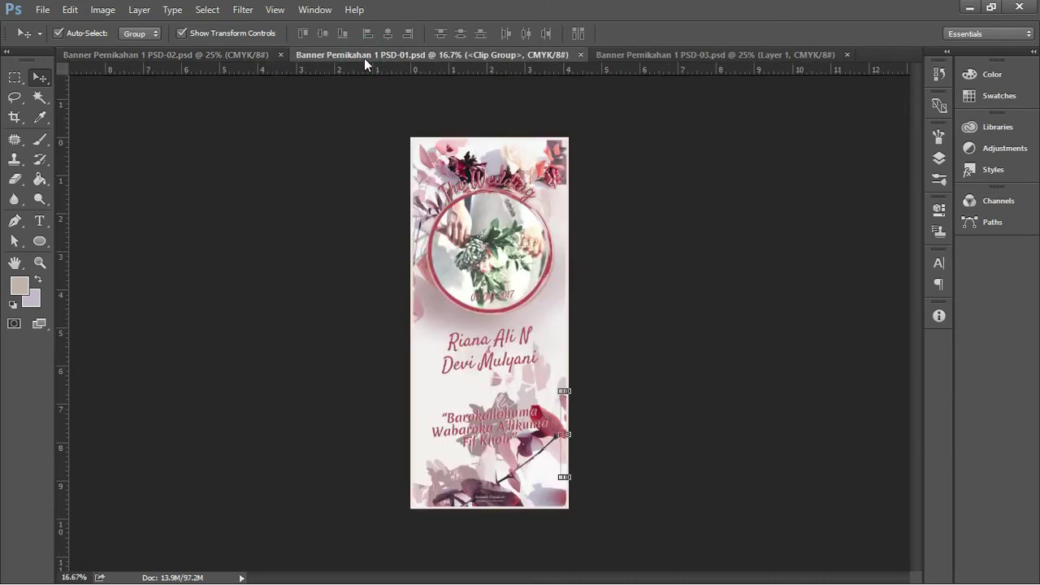
pyautogui.click(617, 54)
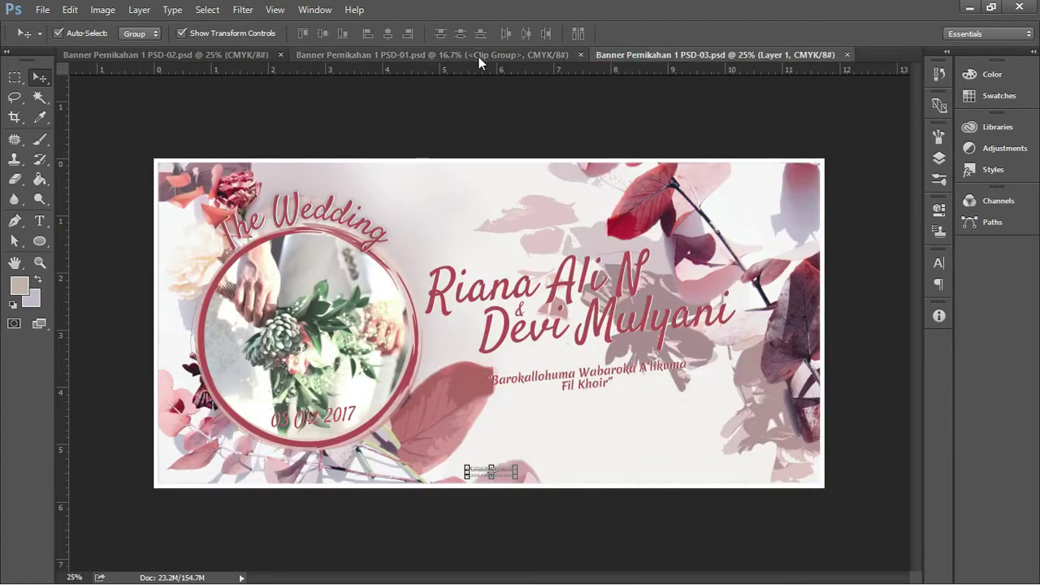
pyautogui.click(480, 57)
pyautogui.click(623, 57)
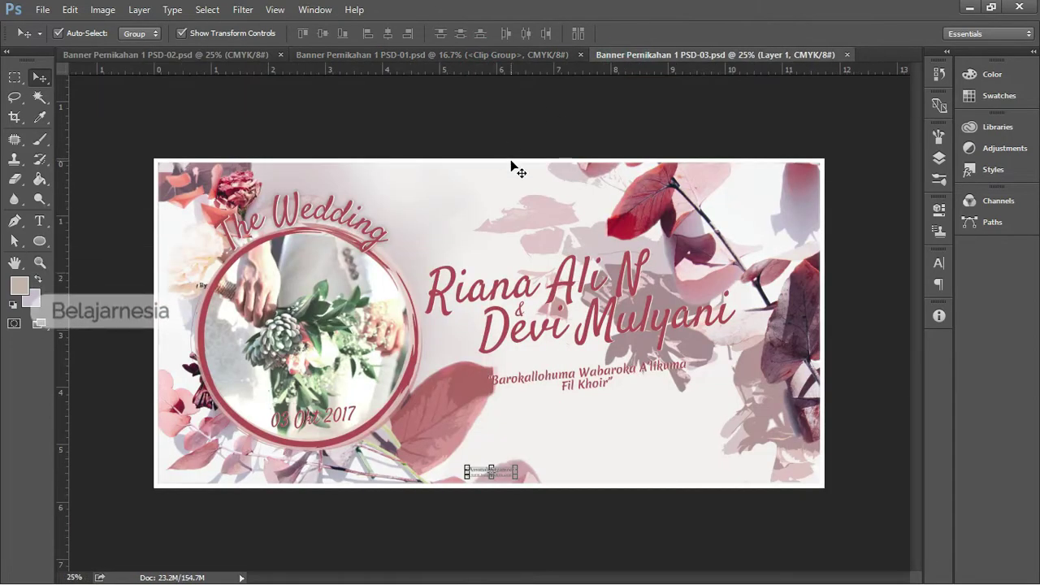
# Return to the vertical PSD-01 banner and show its Layers panel
pyautogui.click(645, 147)
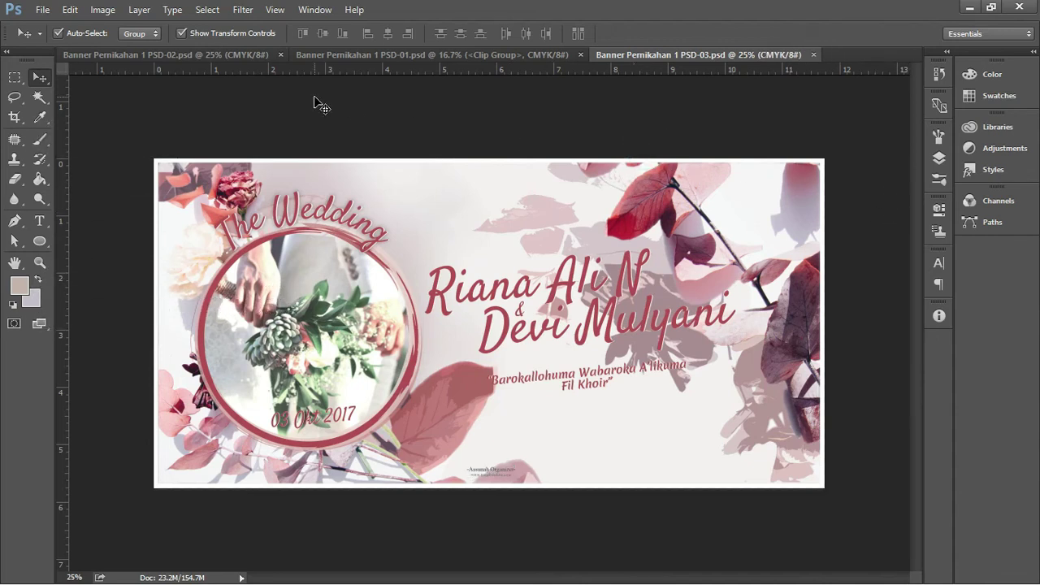
pyautogui.click(222, 54)
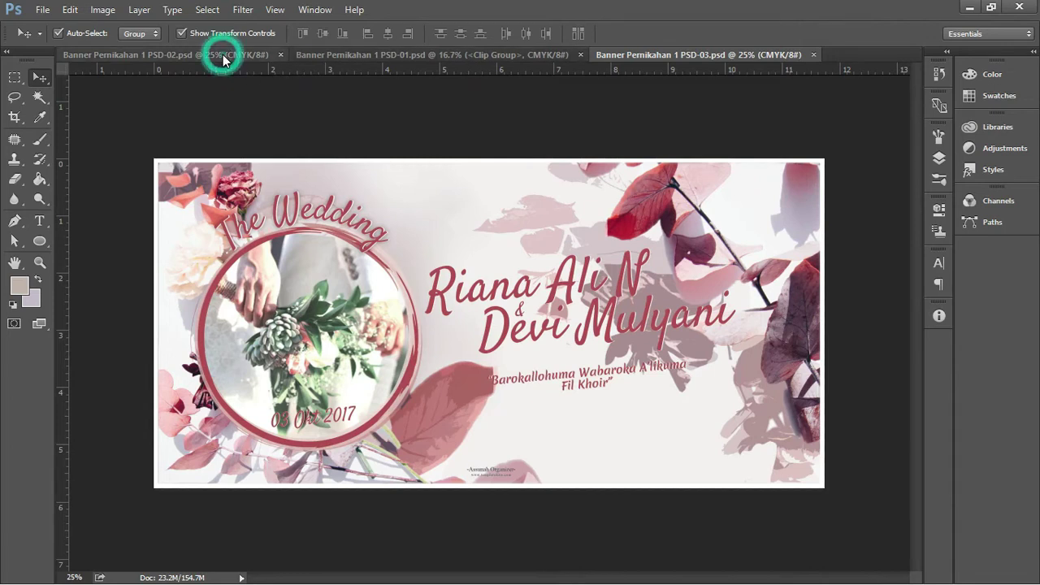
pyautogui.click(471, 54)
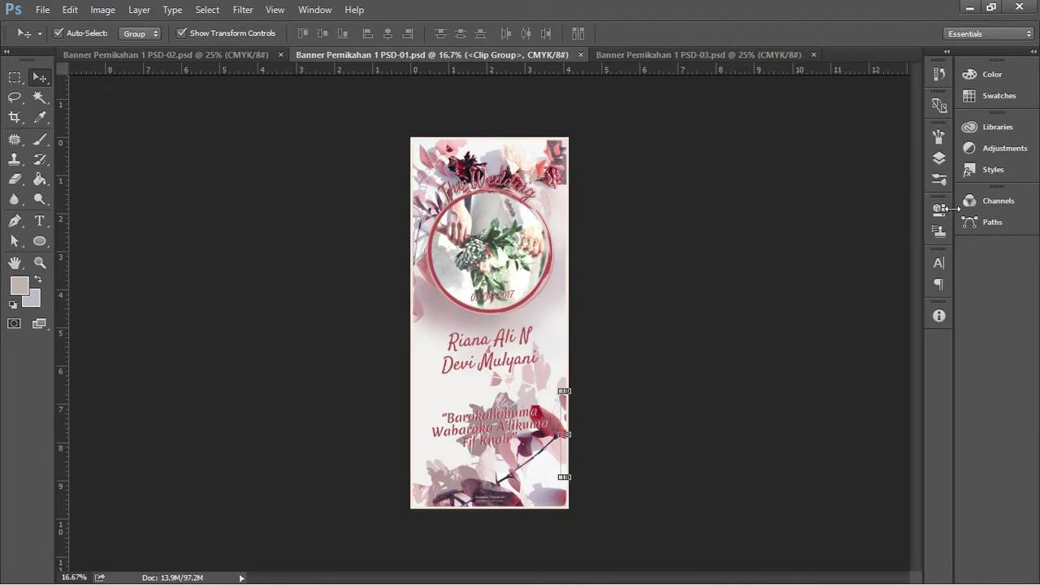
pyautogui.click(939, 159)
# Expand the couple-names group and put the second name line into text editing
pyautogui.moveTo(914, 216)
pyautogui.mouseDown()
pyautogui.moveTo(915, 227)
pyautogui.moveTo(913, 182)
pyautogui.mouseUp()
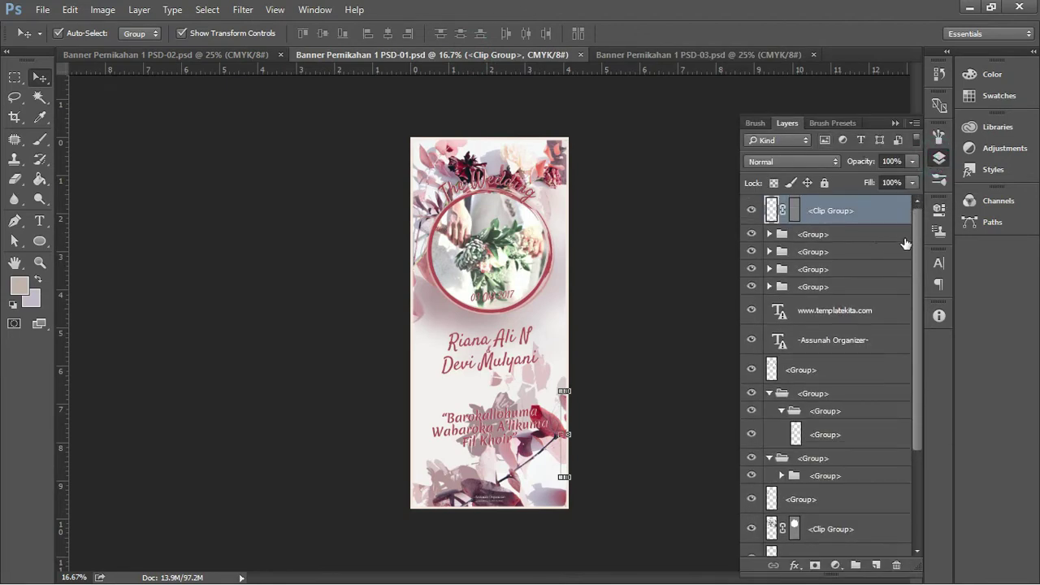
pyautogui.moveTo(918, 232); pyautogui.dragTo(917, 268)
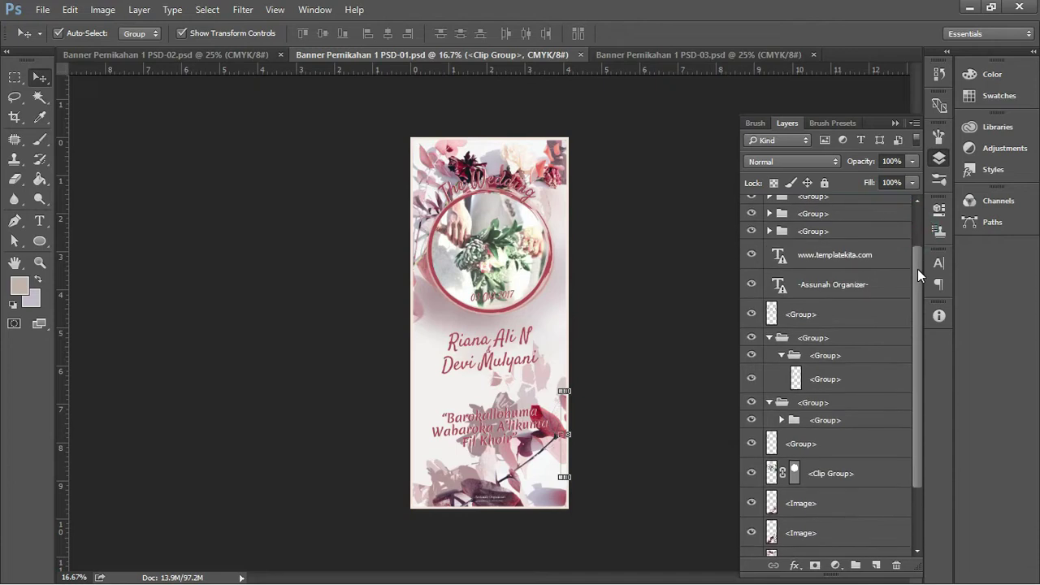
pyautogui.click(487, 341)
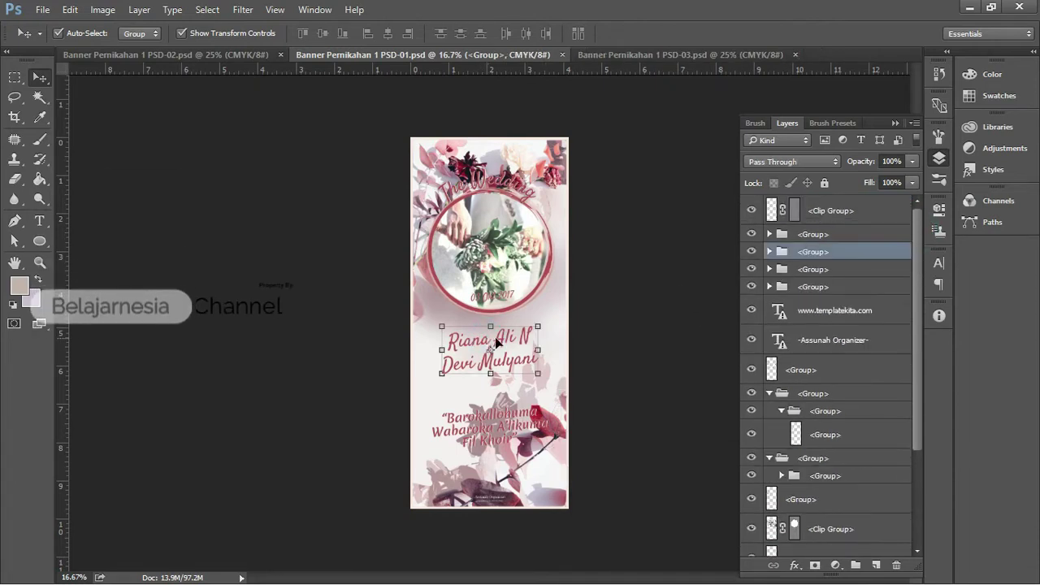
pyautogui.click(769, 252)
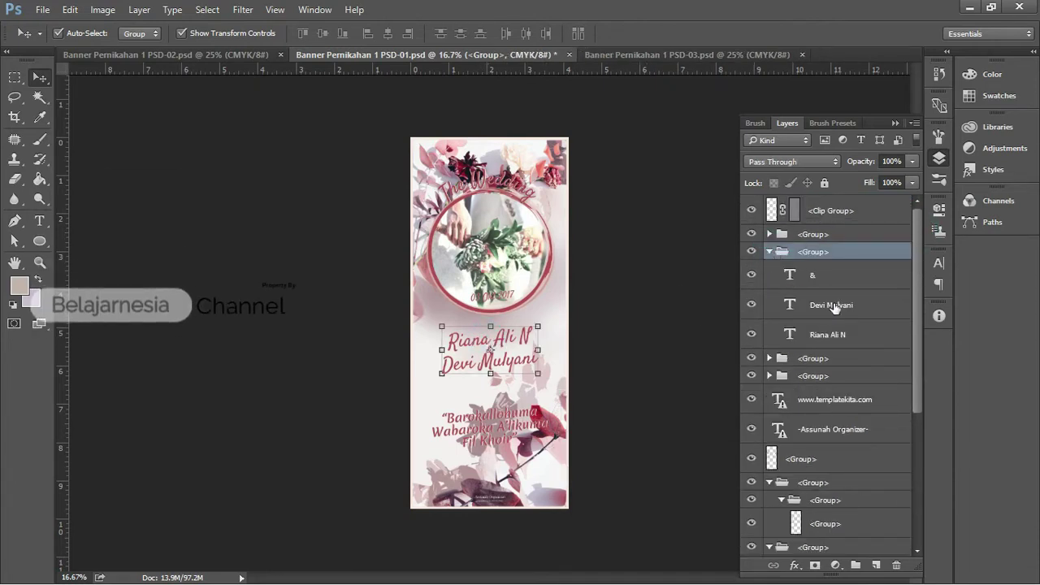
pyautogui.doubleClick(790, 306)
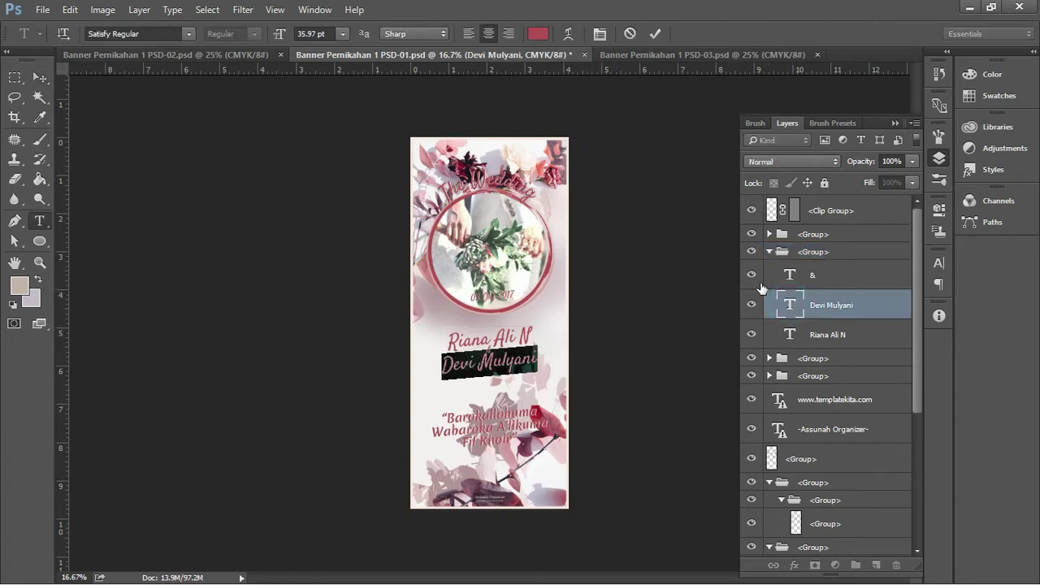
pyautogui.click(153, 34)
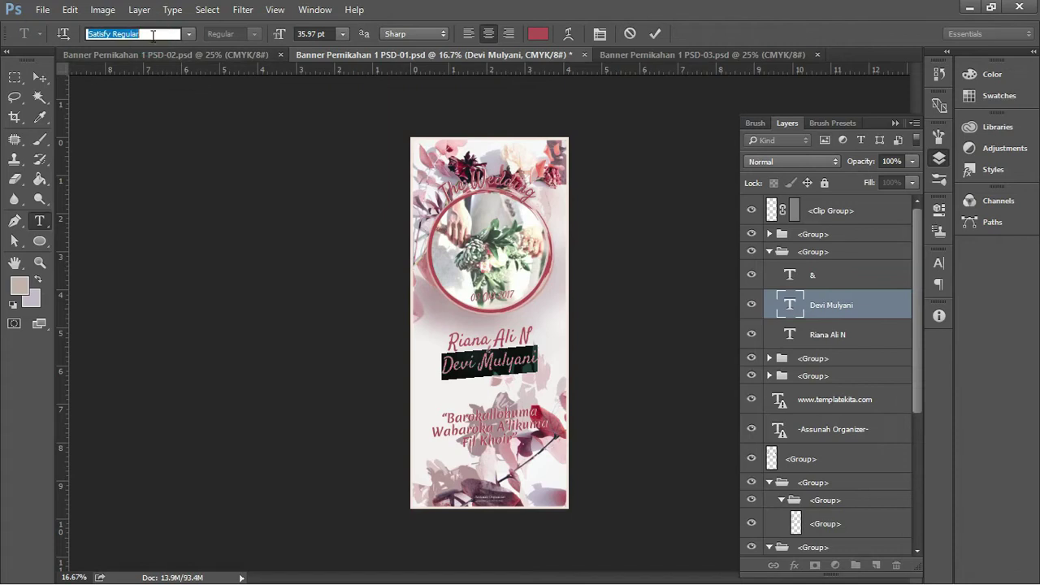
pyautogui.press('Return')
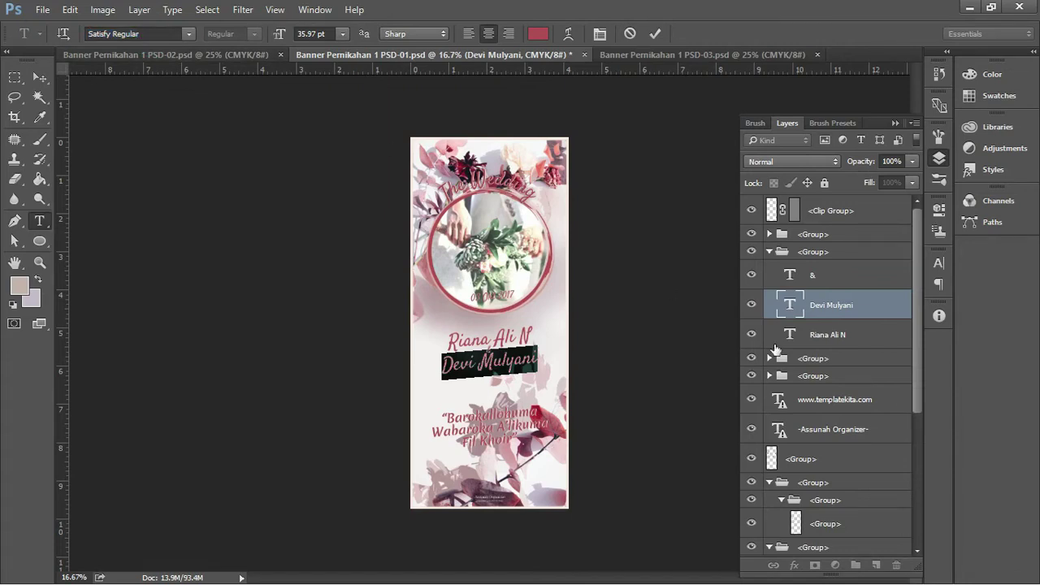
# Edit the first name line, set in Satisfy Regular 35.97 pt, and commit it
pyautogui.doubleClick(790, 335)
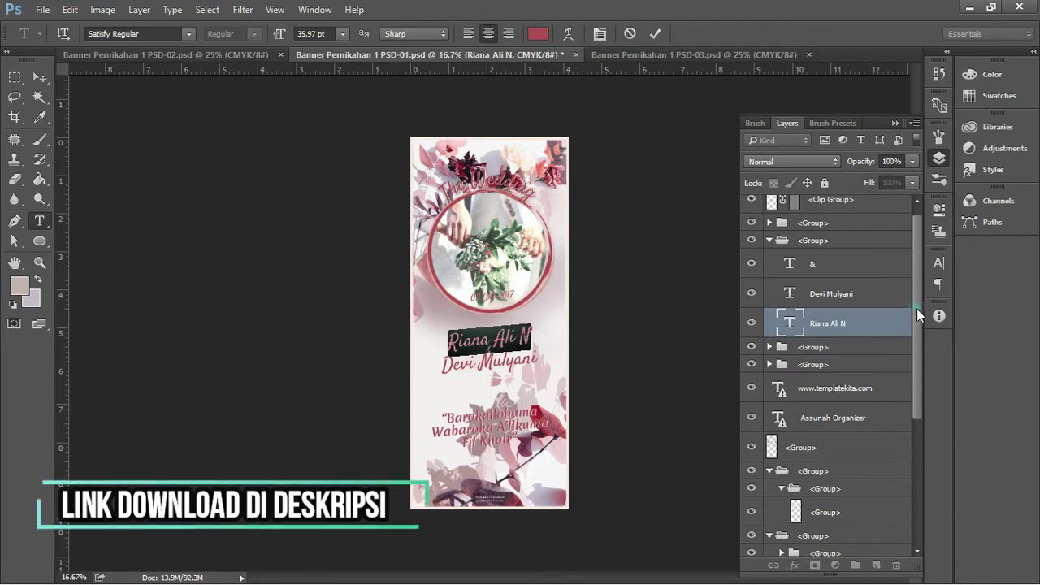
pyautogui.scroll(-3, 917, 325)
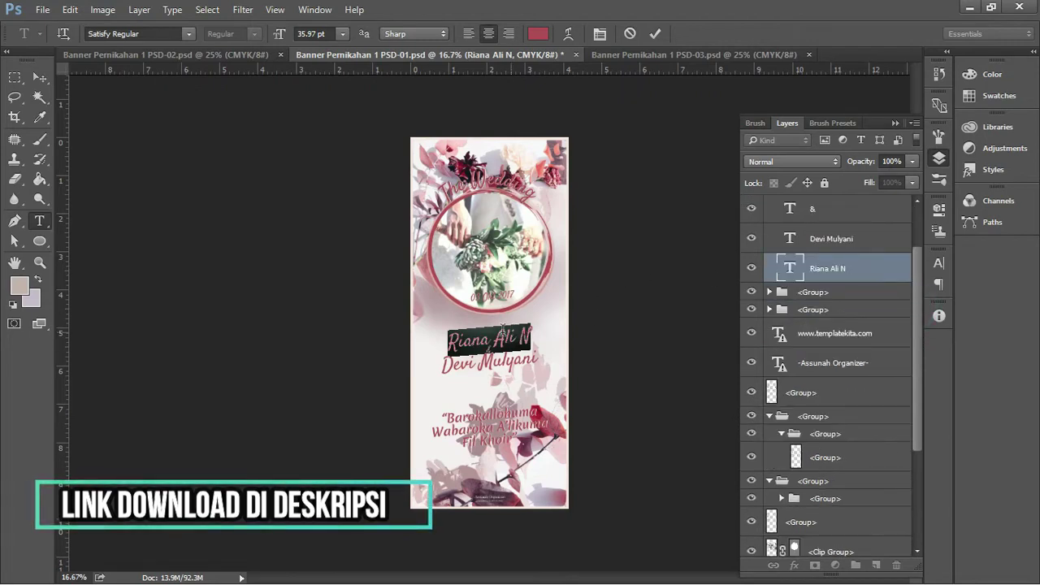
pyautogui.moveTo(920, 279)
pyautogui.mouseDown()
pyautogui.moveTo(917, 240)
pyautogui.moveTo(919, 290)
pyautogui.moveTo(918, 242)
pyautogui.mouseUp()
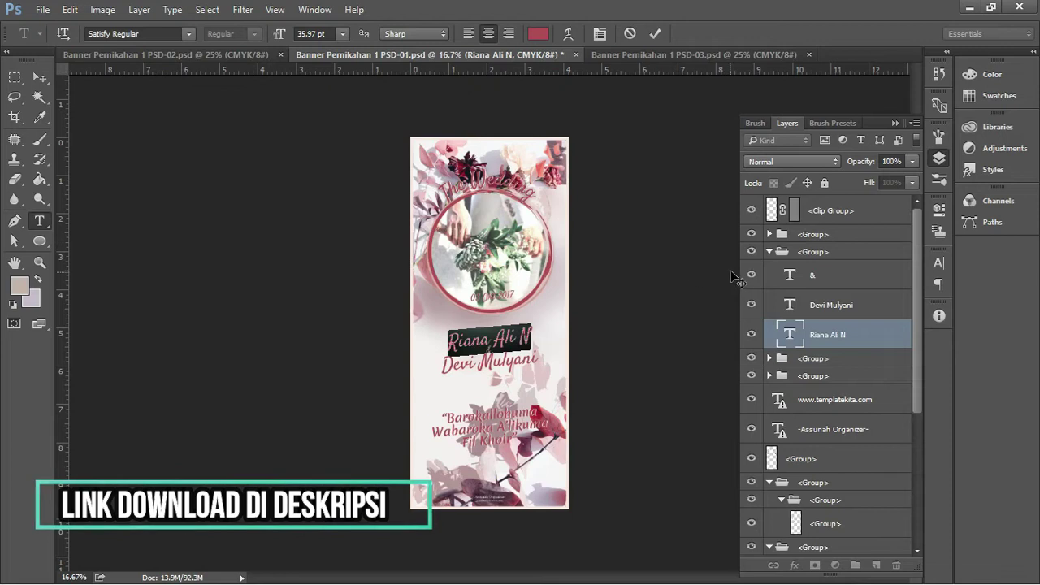
pyautogui.hotkey('ctrl', 'Return')
# Collapse the names group and hide the banner's original circle photo Clip Group
pyautogui.press('v')
pyautogui.click(769, 251)
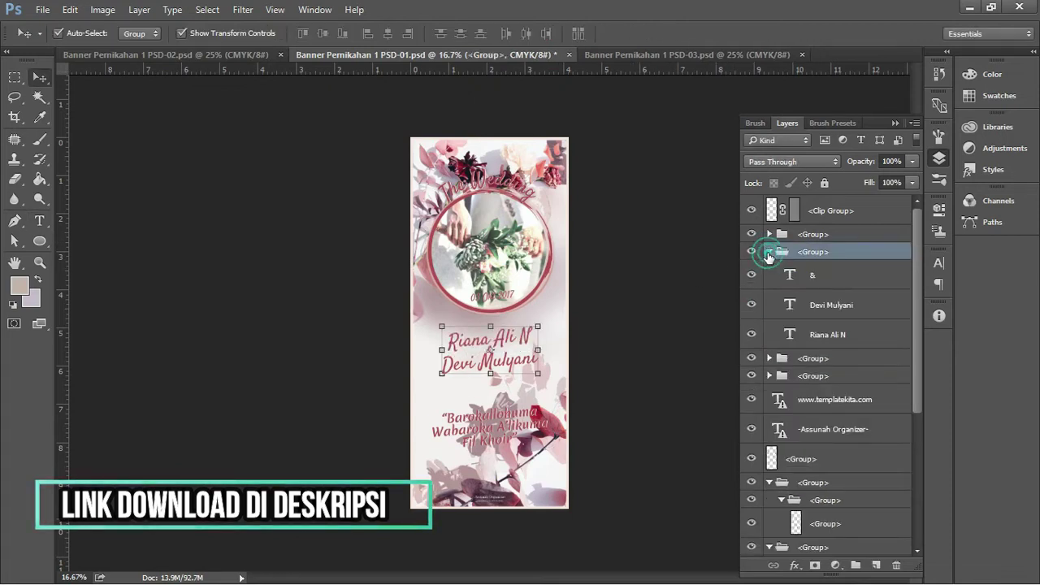
pyautogui.click(768, 251)
pyautogui.click(514, 227)
pyautogui.moveTo(511, 220); pyautogui.dragTo(494, 232)
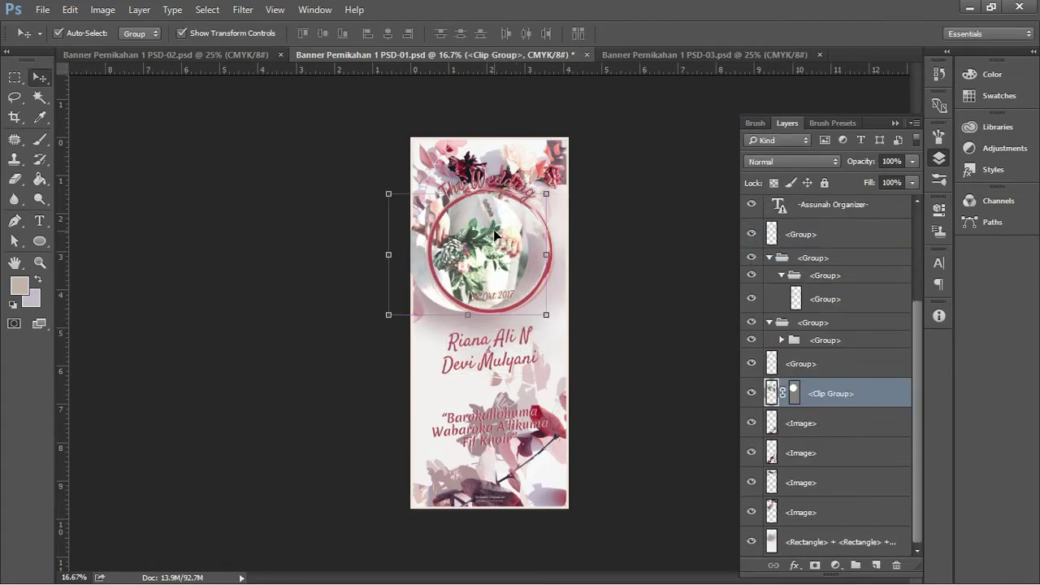
pyautogui.hotkey('ctrl', 'z')
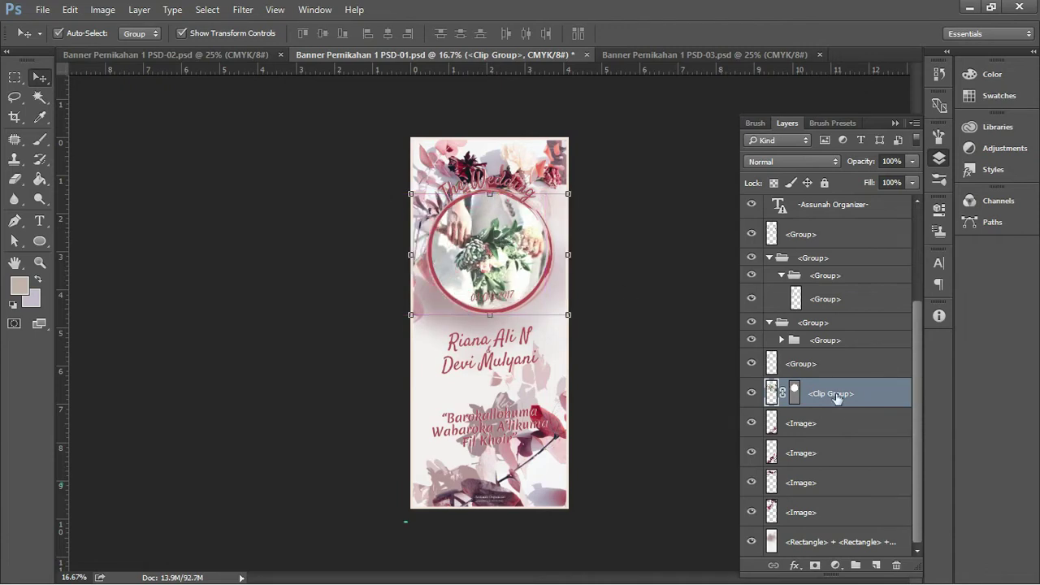
pyautogui.click(793, 390)
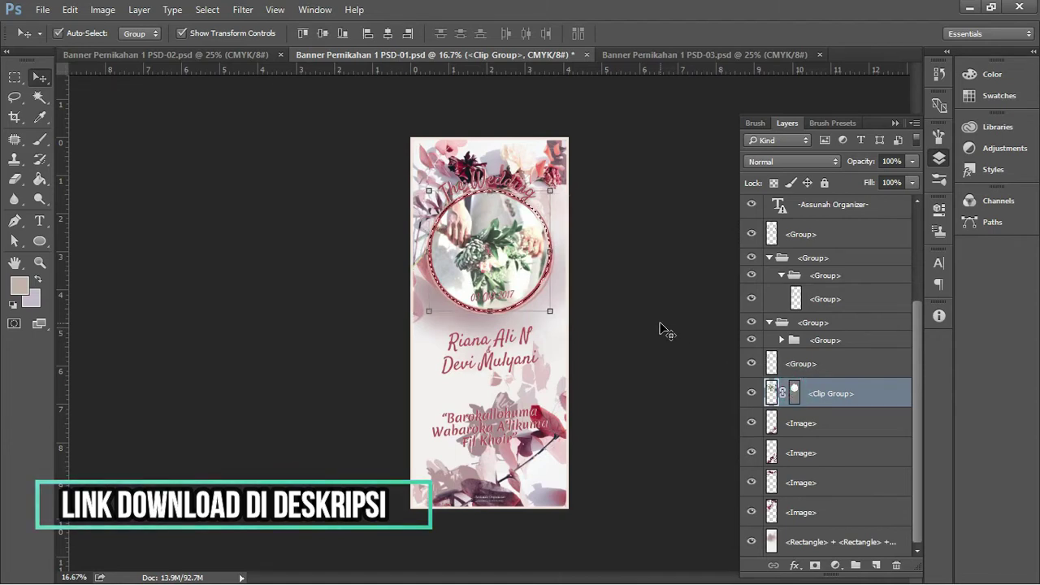
pyautogui.press('ctrl')
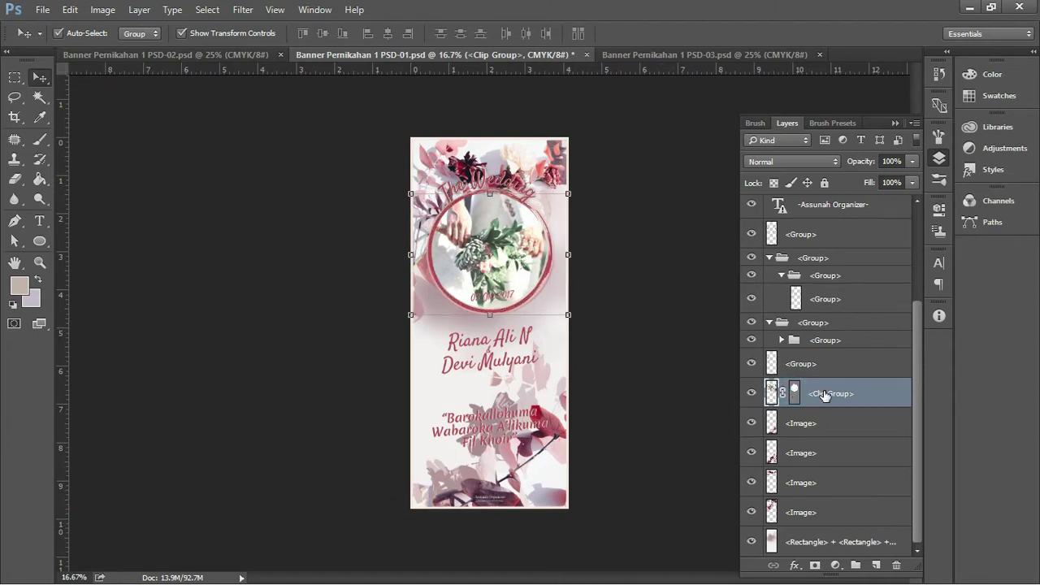
pyautogui.click(755, 393)
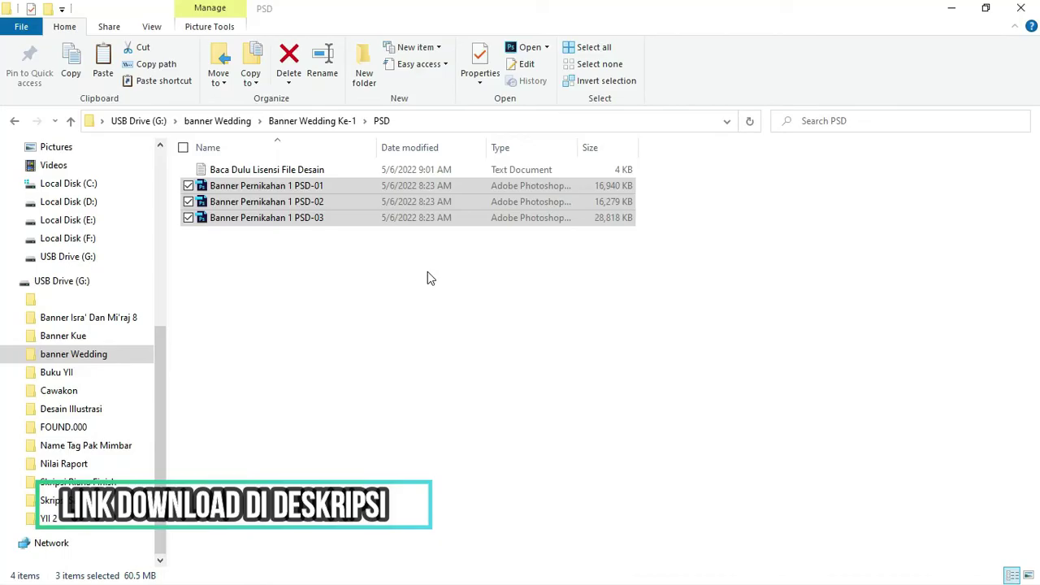
# Drag the pexels-yan-krukov-8911789 (1) couple photo from the Banner Wedding Ke-1 folder into Photoshop
pyautogui.click(318, 126)
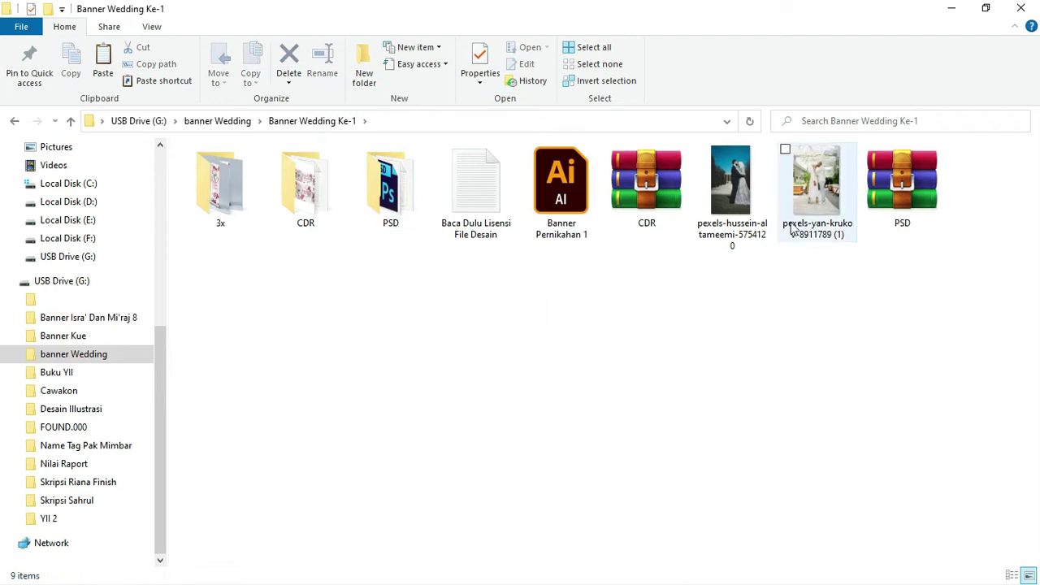
pyautogui.moveTo(792, 230); pyautogui.dragTo(817, 325)
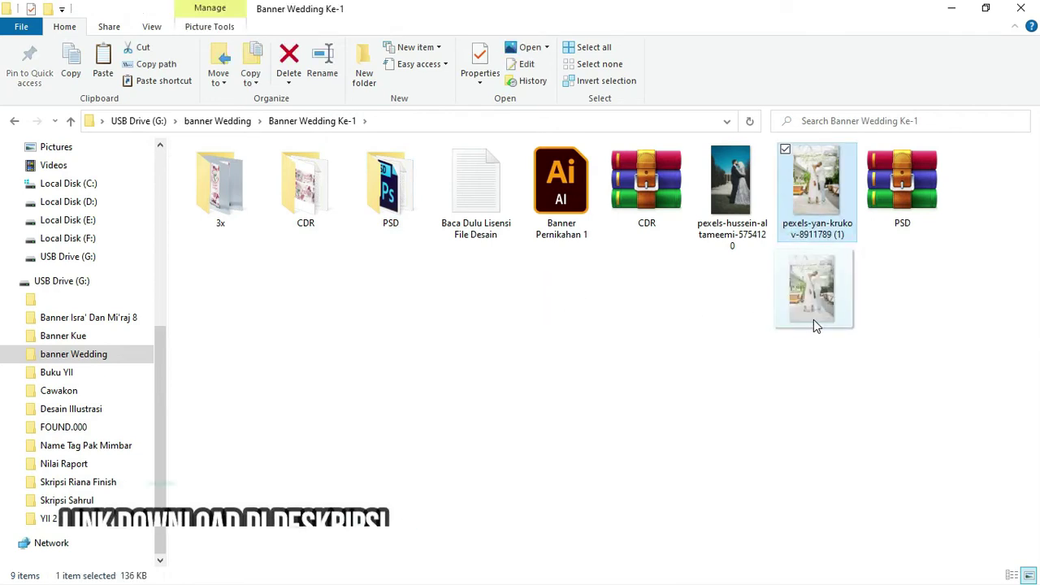
pyautogui.moveTo(816, 325)
pyautogui.mouseDown()
pyautogui.moveTo(820, 338)
pyautogui.moveTo(504, 240)
pyautogui.mouseUp()
pyautogui.hotkey('alt', 'Tab')
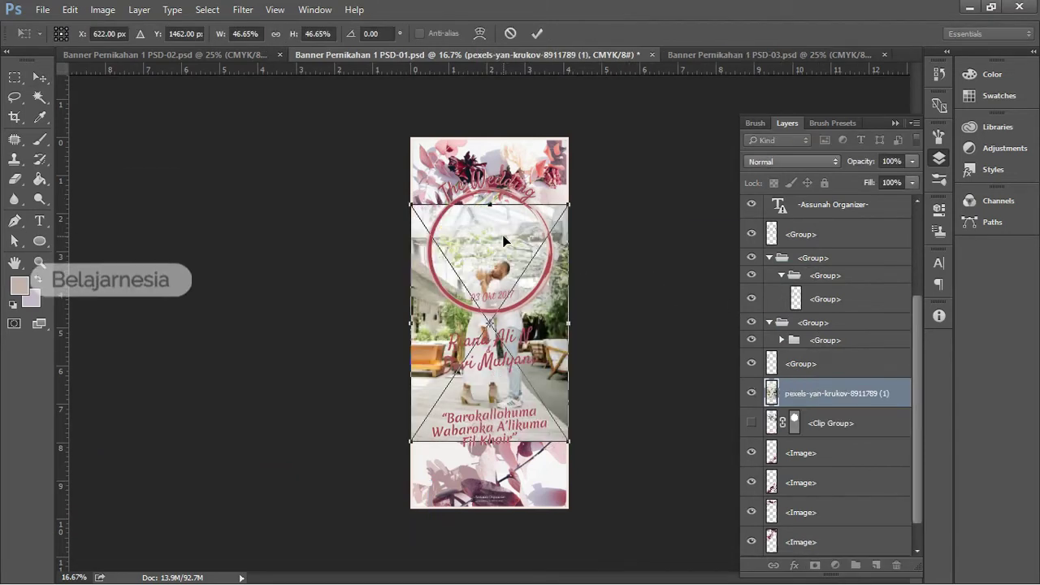
# Scale the placed couple photo to about 81%, nudge it up-left, and commit it
pyautogui.moveTo(554, 342); pyautogui.dragTo(556, 298)
pyautogui.moveTo(569, 394)
pyautogui.mouseDown()
pyautogui.moveTo(671, 460)
pyautogui.moveTo(583, 433)
pyautogui.mouseUp()
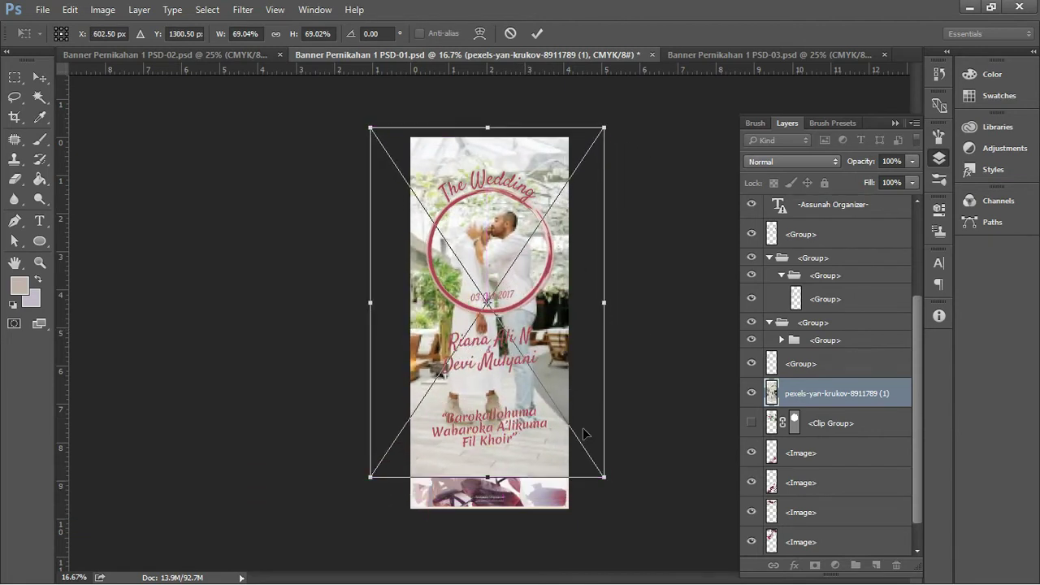
pyautogui.moveTo(606, 479); pyautogui.dragTo(646, 540)
pyautogui.moveTo(550, 343); pyautogui.dragTo(528, 327)
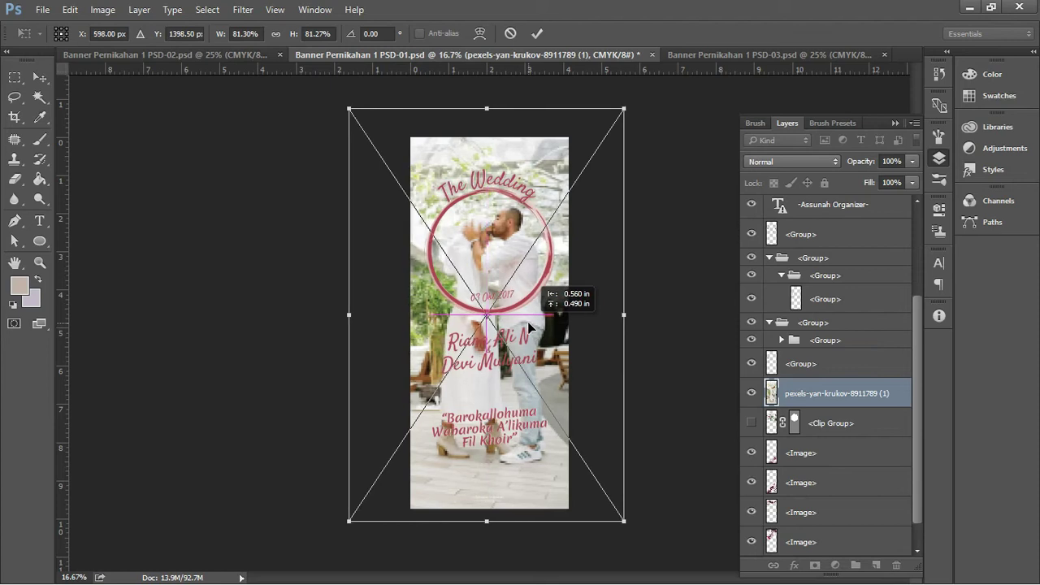
pyautogui.press('Return')
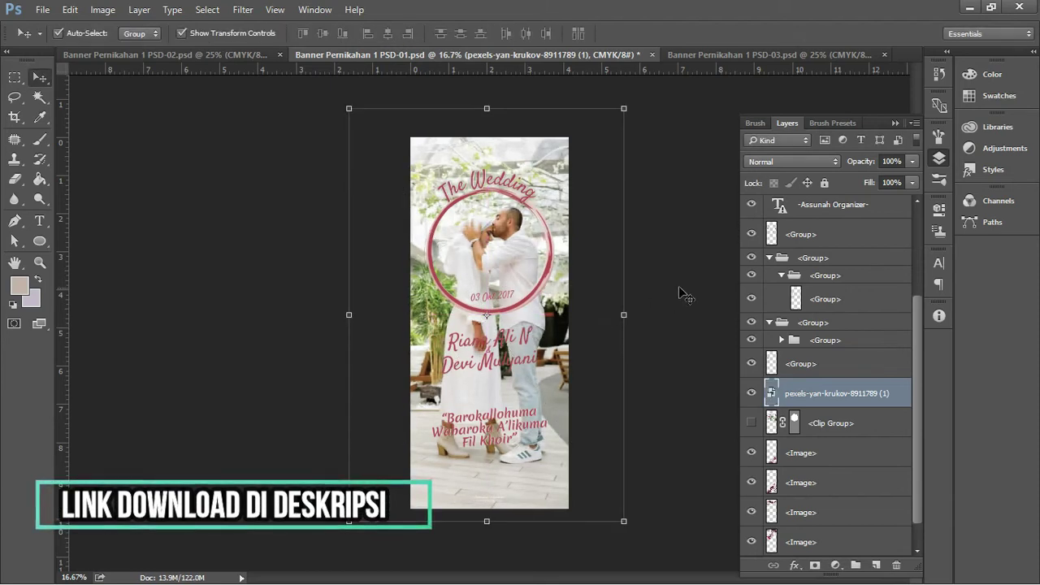
pyautogui.click(700, 280)
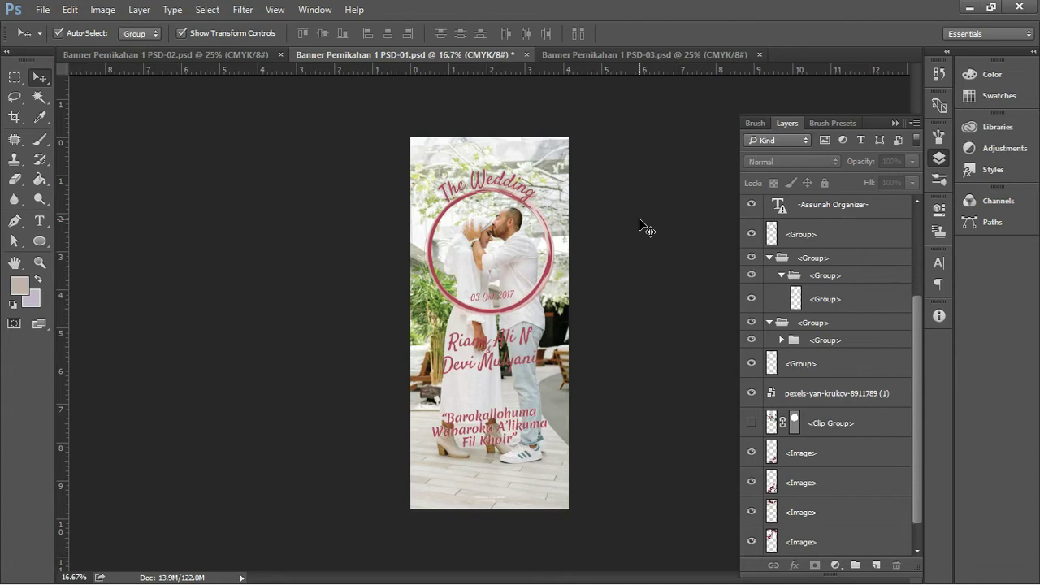
pyautogui.click(551, 174)
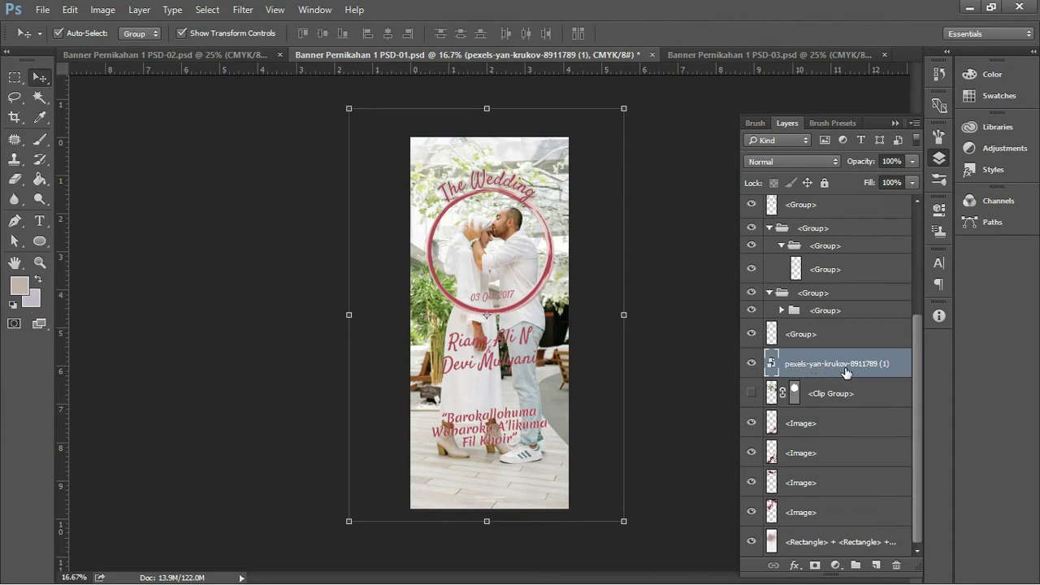
# Load the Clip Group's circle as a selection and add it as a mask on the couple photo
pyautogui.click(809, 393)
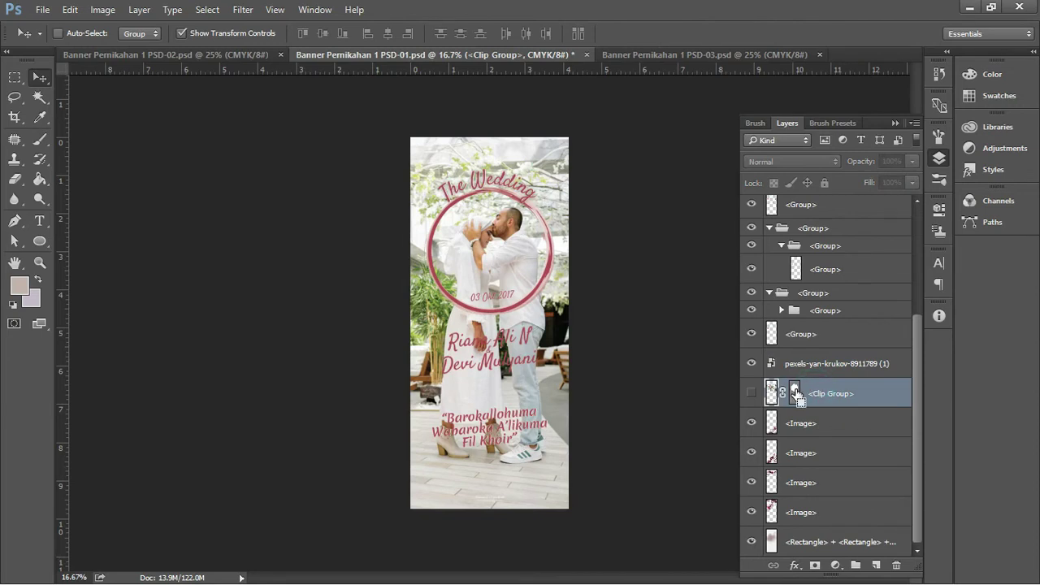
pyautogui.keyDown('ctrl'); pyautogui.click(798, 395); pyautogui.keyUp('ctrl')
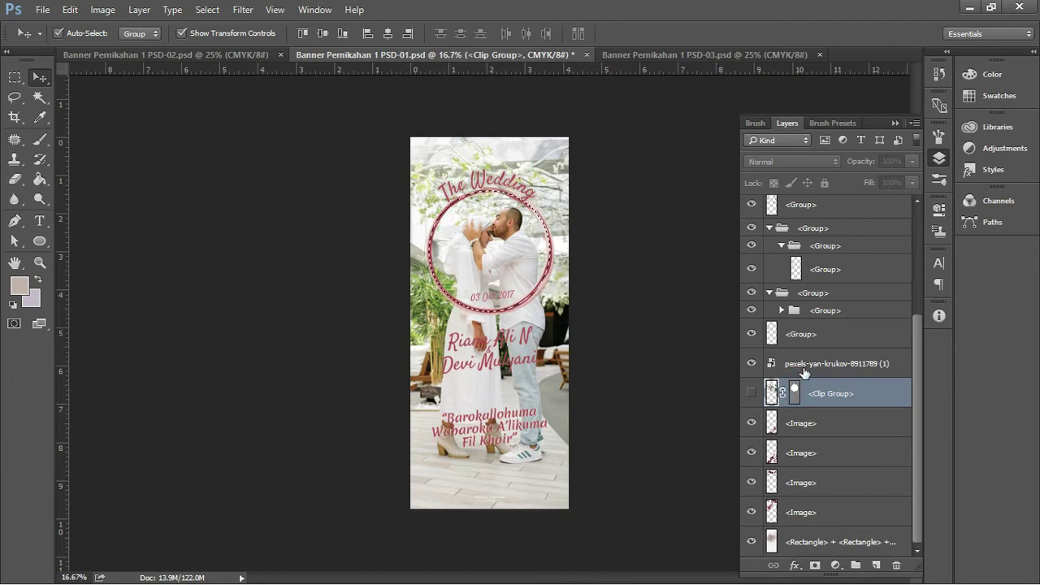
pyautogui.click(804, 365)
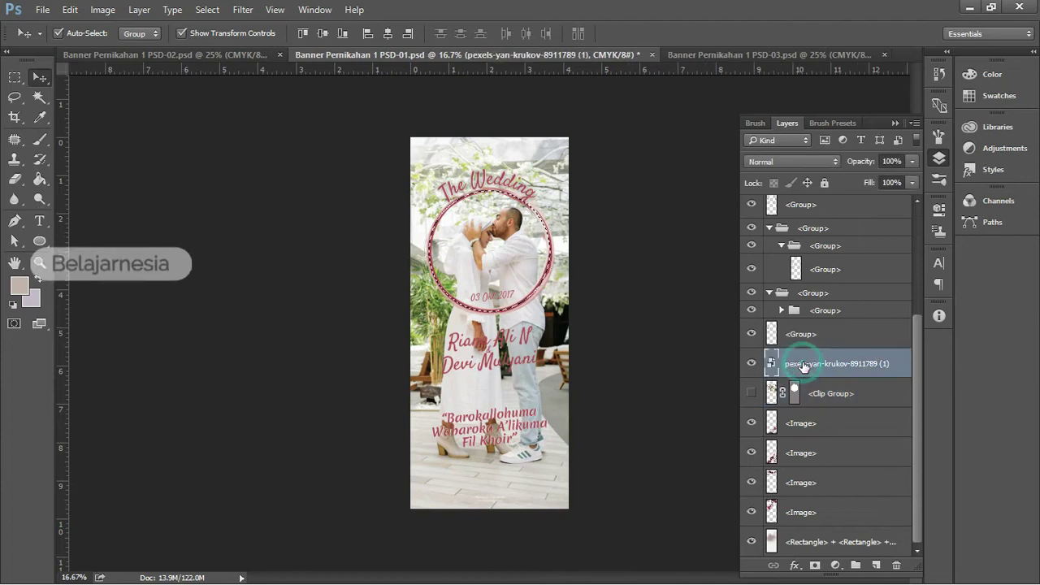
pyautogui.click(815, 565)
pyautogui.click(685, 261)
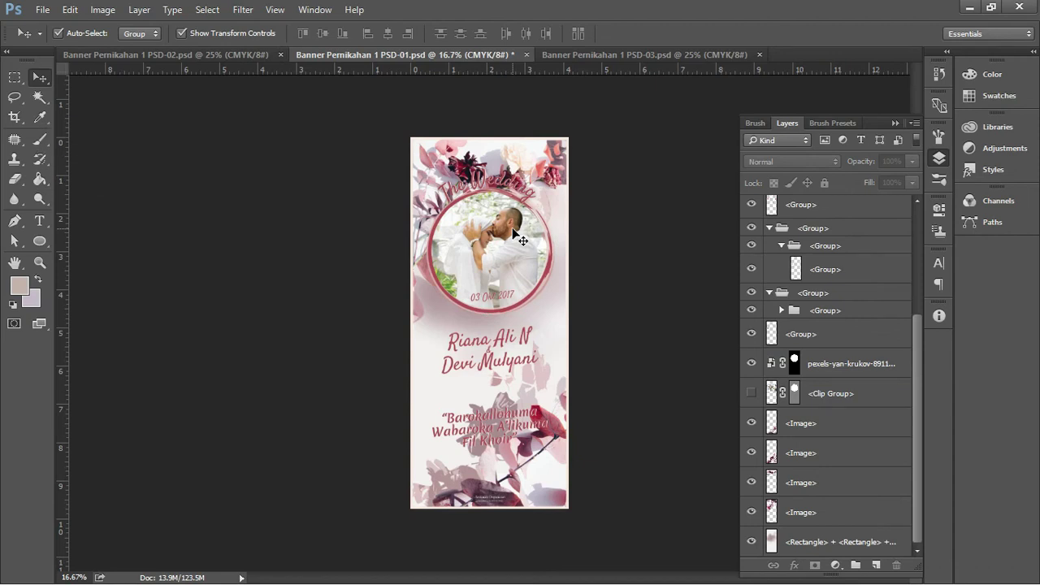
pyautogui.scroll(1, 510, 233)
pyautogui.scroll(1, 510, 233)
pyautogui.scroll(1, 510, 233)
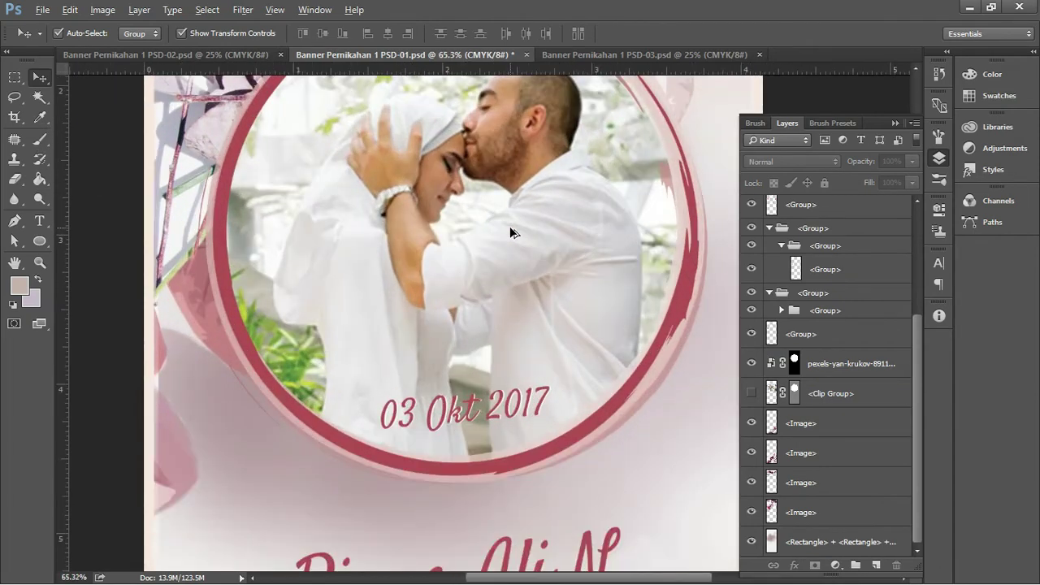
pyautogui.scroll(1, 510, 233)
pyautogui.scroll(-2, 510, 233)
pyautogui.scroll(-1, 510, 233)
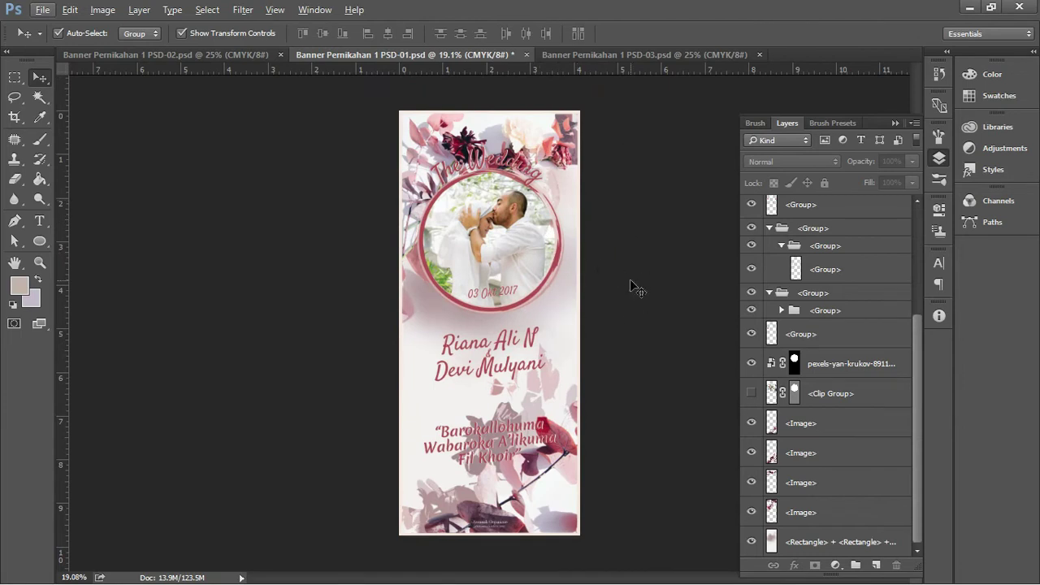
pyautogui.moveTo(918, 424); pyautogui.dragTo(899, 277)
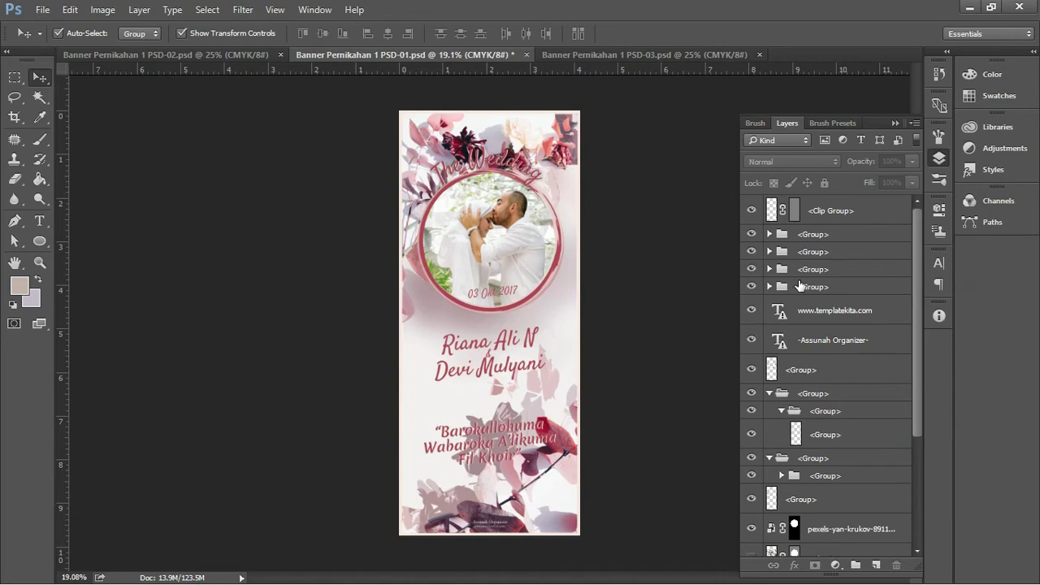
# Select the lower circle clip group and add a Hue/Saturation adjustment layer
pyautogui.click(834, 212)
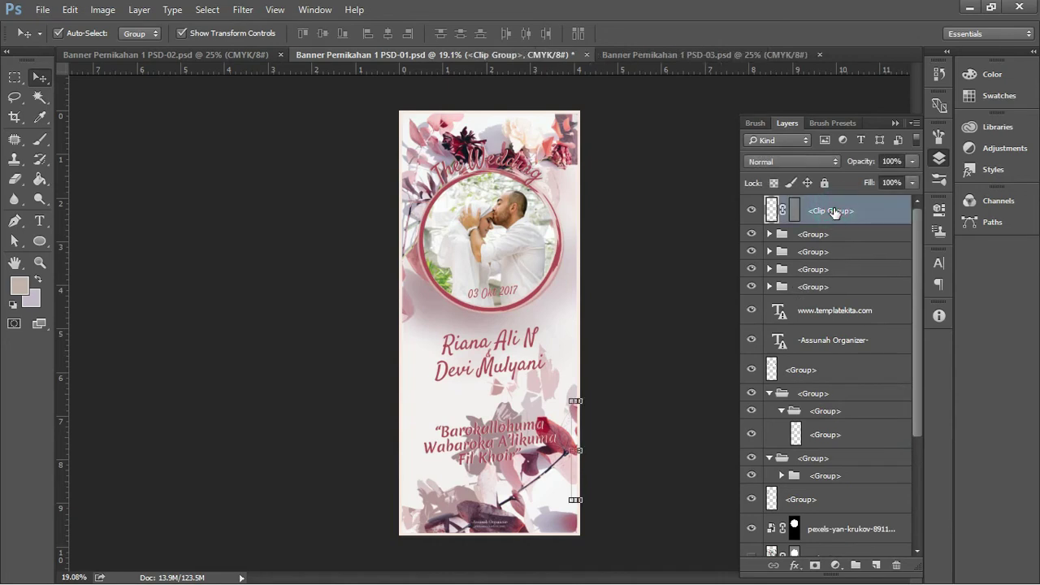
pyautogui.click(837, 564)
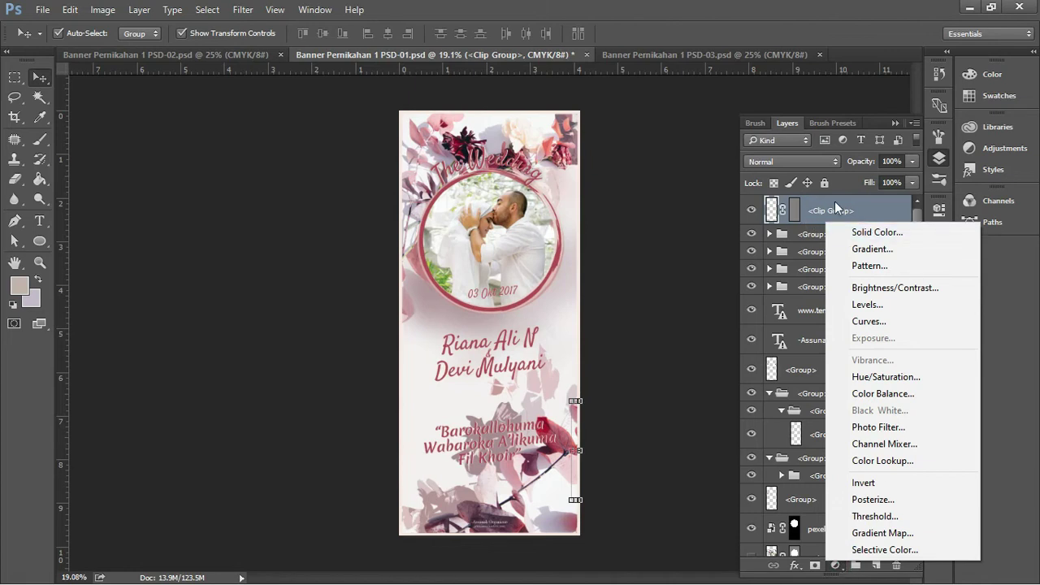
pyautogui.press('Escape')
pyautogui.scroll(-5, 829, 374)
pyautogui.click(851, 397)
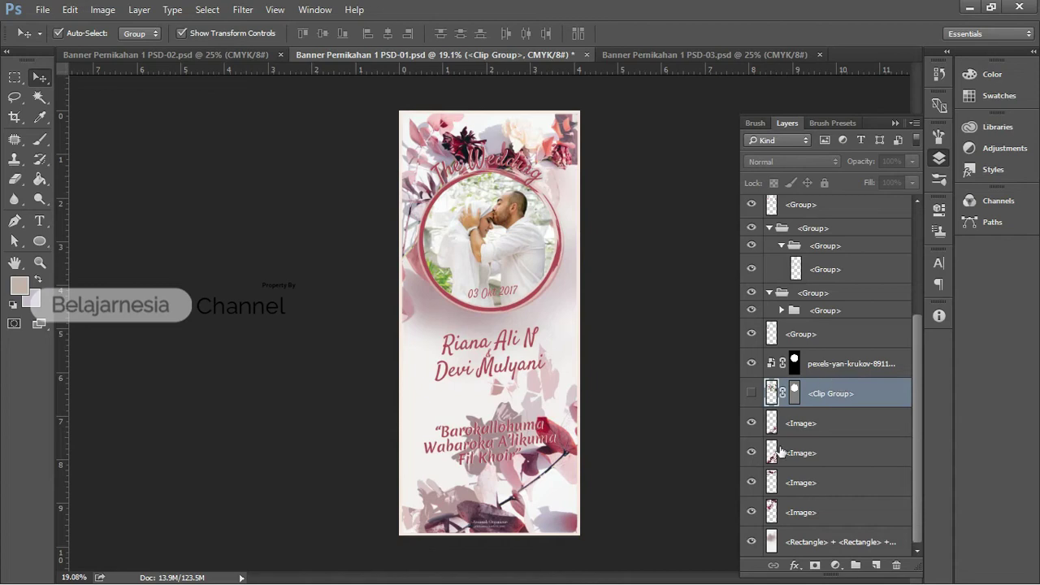
pyautogui.click(837, 564)
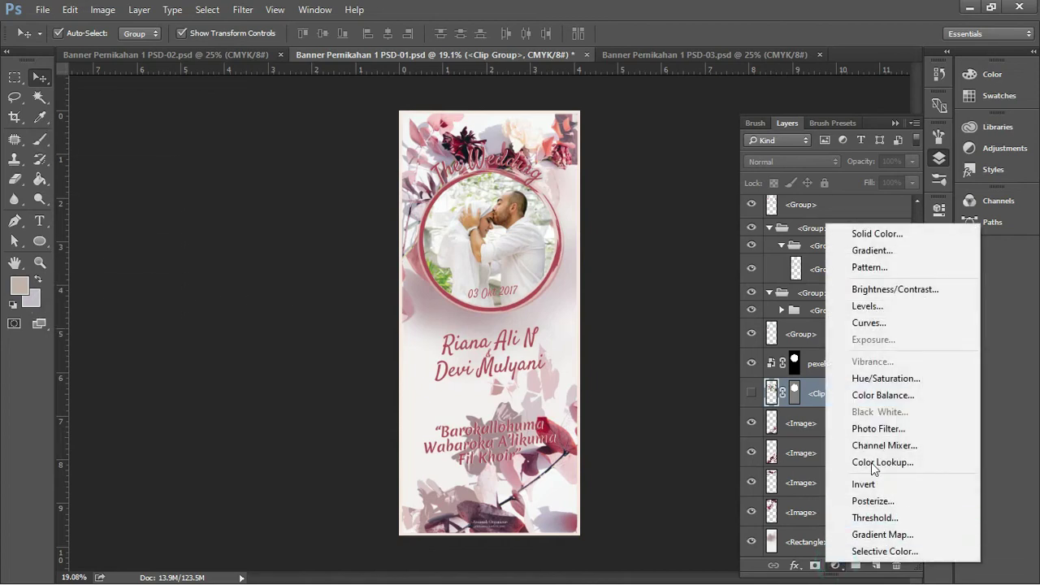
pyautogui.click(878, 380)
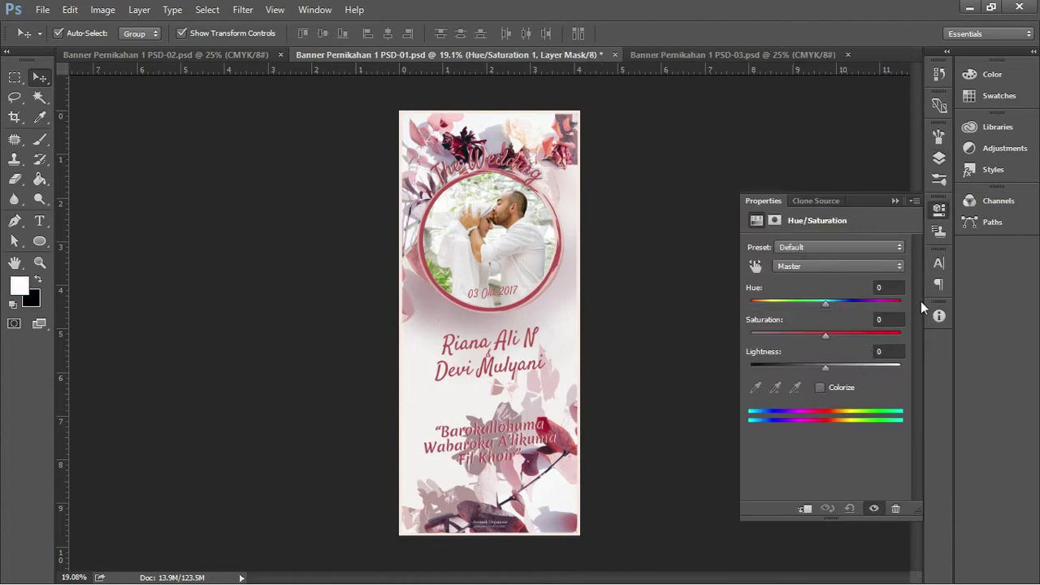
# Set the Hue/Saturation to a soft pink: Colorize off, Saturation +3, Lightness +6
pyautogui.moveTo(826, 301)
pyautogui.mouseDown()
pyautogui.moveTo(856, 300)
pyautogui.moveTo(794, 301)
pyautogui.moveTo(818, 301)
pyautogui.moveTo(842, 334)
pyautogui.moveTo(820, 334)
pyautogui.mouseUp()
pyautogui.click(819, 388)
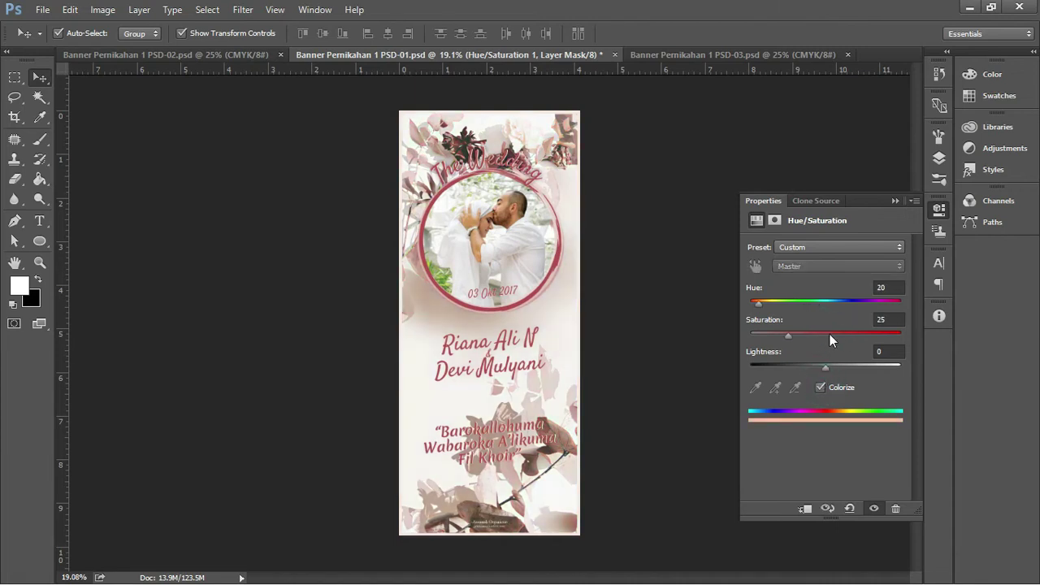
pyautogui.moveTo(765, 303)
pyautogui.mouseDown()
pyautogui.moveTo(837, 301)
pyautogui.moveTo(781, 302)
pyautogui.moveTo(816, 302)
pyautogui.mouseUp()
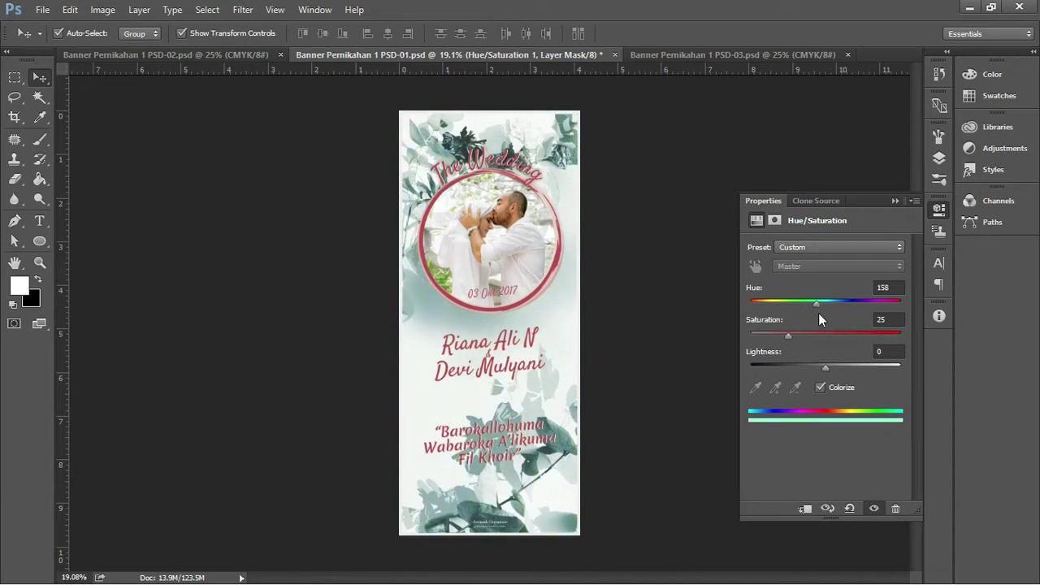
pyautogui.click(822, 388)
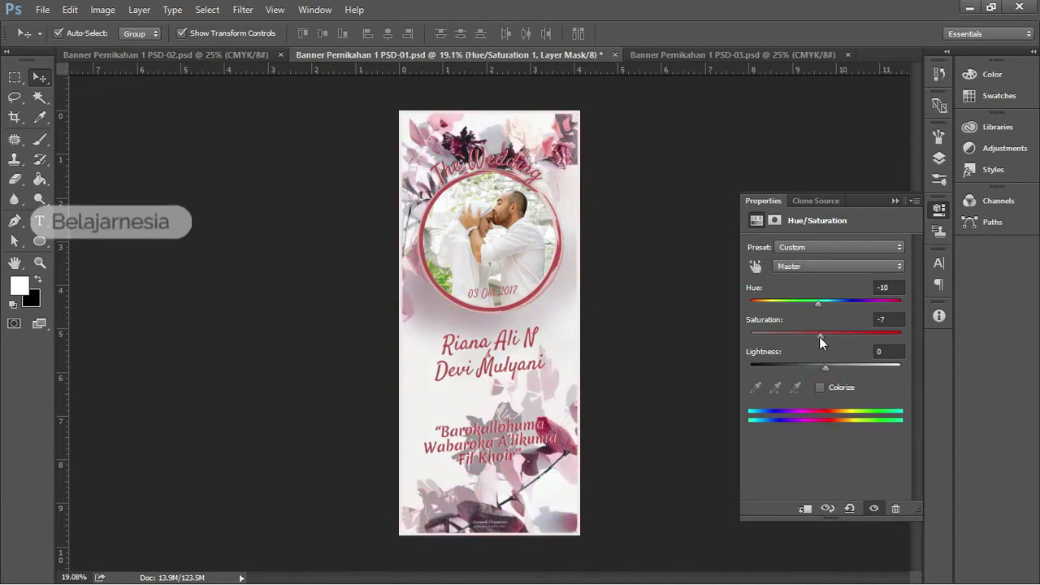
pyautogui.moveTo(834, 302)
pyautogui.mouseDown()
pyautogui.moveTo(876, 306)
pyautogui.moveTo(809, 307)
pyautogui.moveTo(828, 335)
pyautogui.moveTo(810, 365)
pyautogui.moveTo(829, 366)
pyautogui.mouseUp()
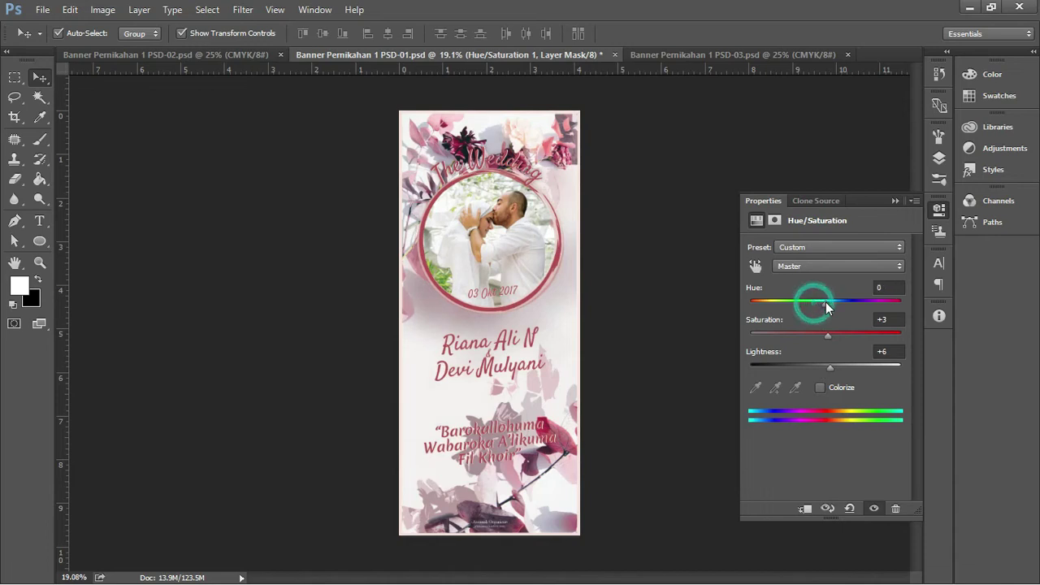
pyautogui.click(894, 200)
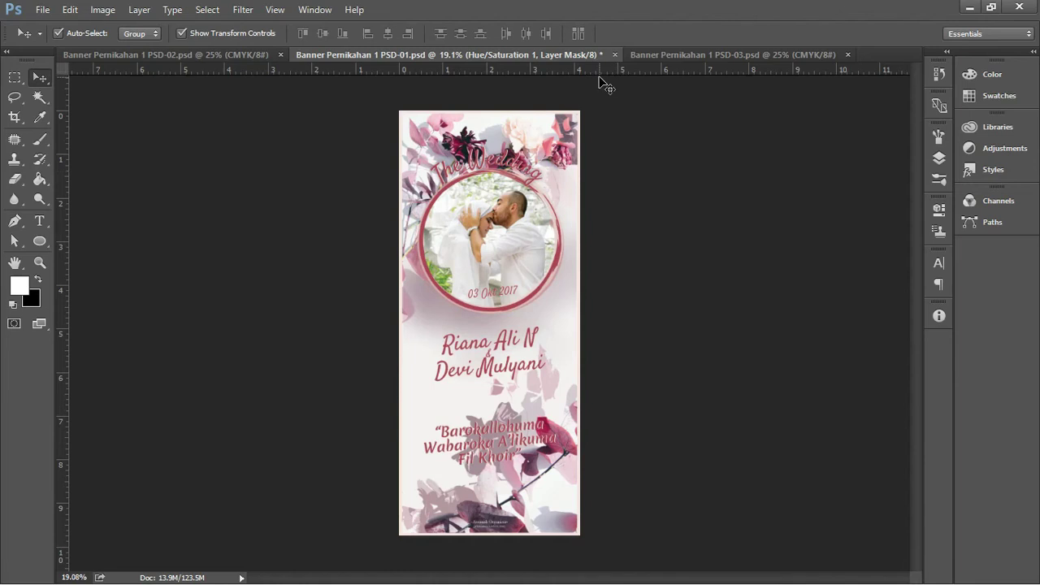
# In File Explorer, open Banner Pernikahan 1 CDR from the CDR folder
pyautogui.hotkey('alt', 'Tab')
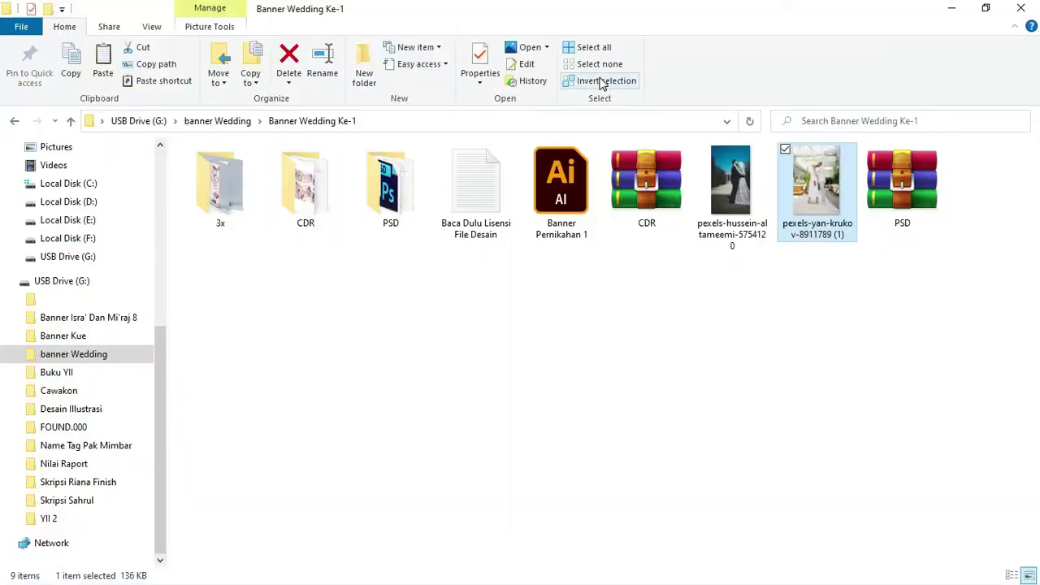
pyautogui.doubleClick(303, 178)
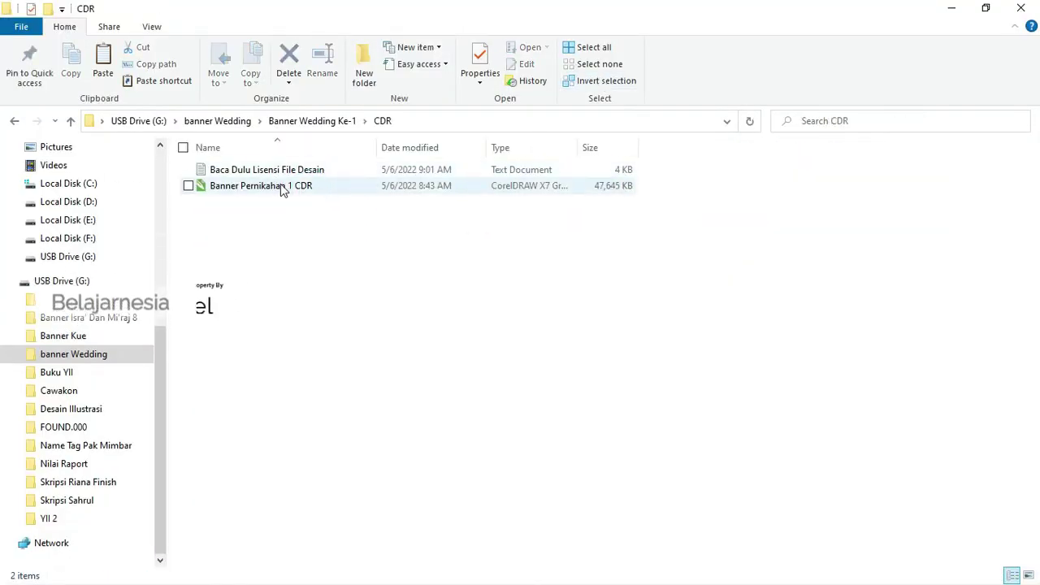
pyautogui.doubleClick(283, 186)
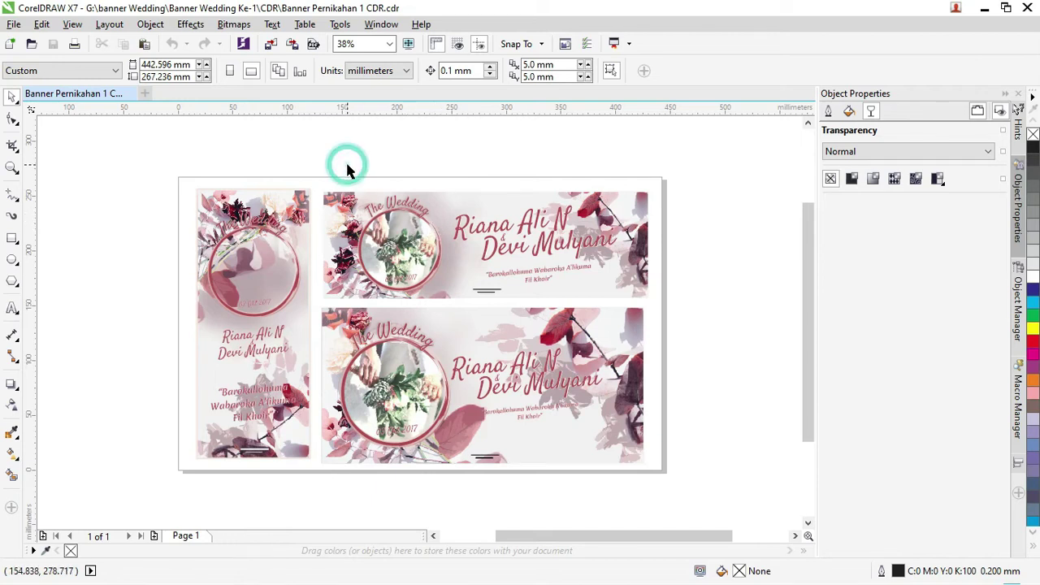
# Zoom around and select the circle frame groups on the vertical and top banners
pyautogui.click(260, 153)
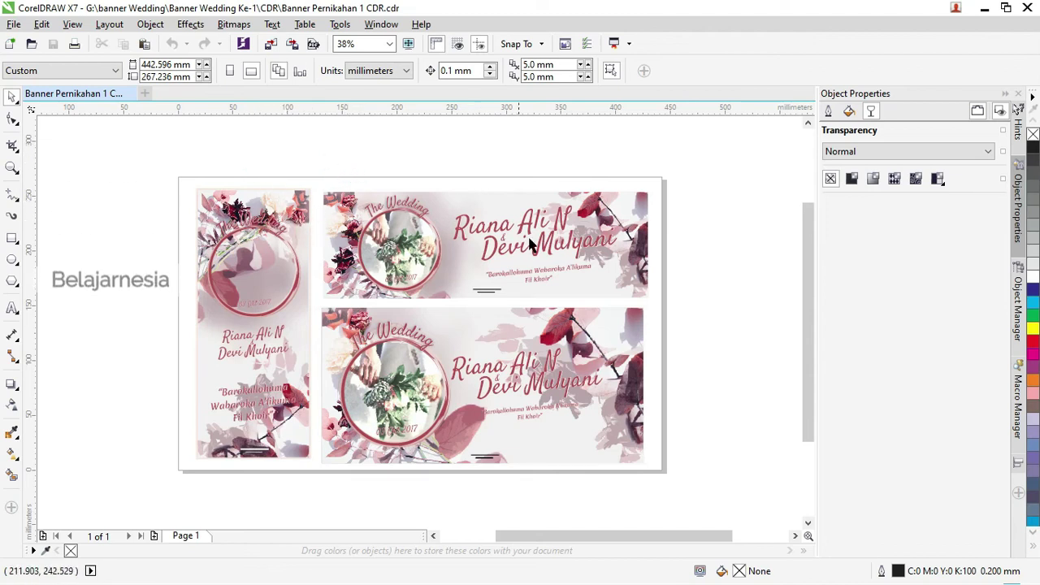
pyautogui.click(296, 290)
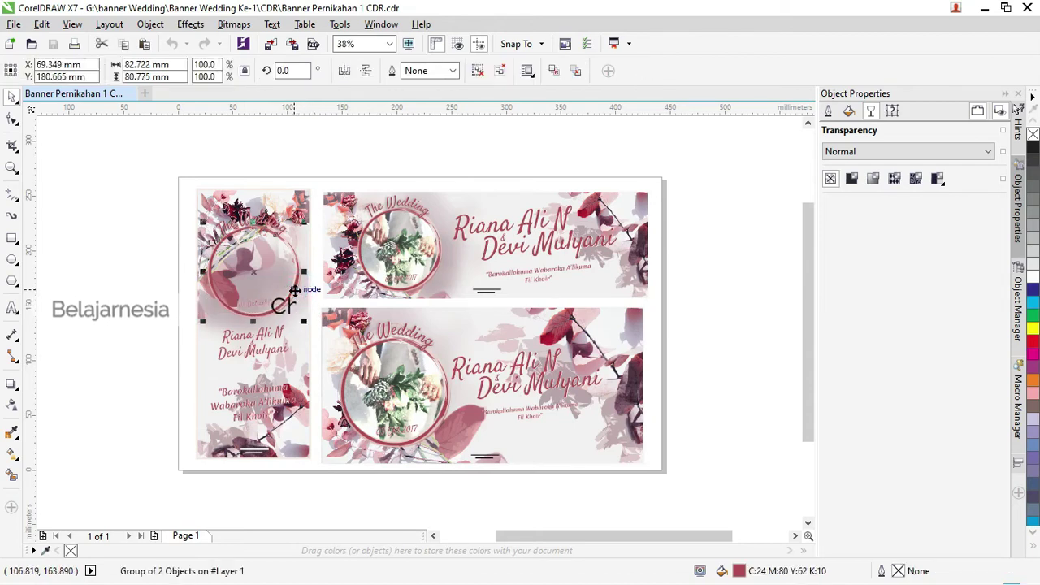
pyautogui.scroll(2, 302, 290)
pyautogui.click(475, 213)
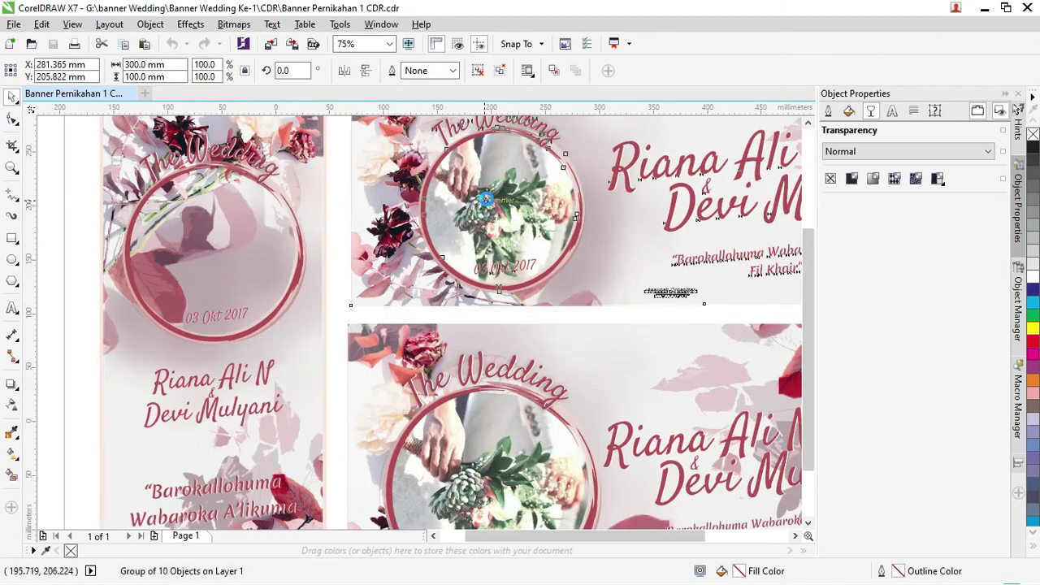
pyautogui.scroll(-2, 485, 199)
pyautogui.scroll(-2, 385, 160)
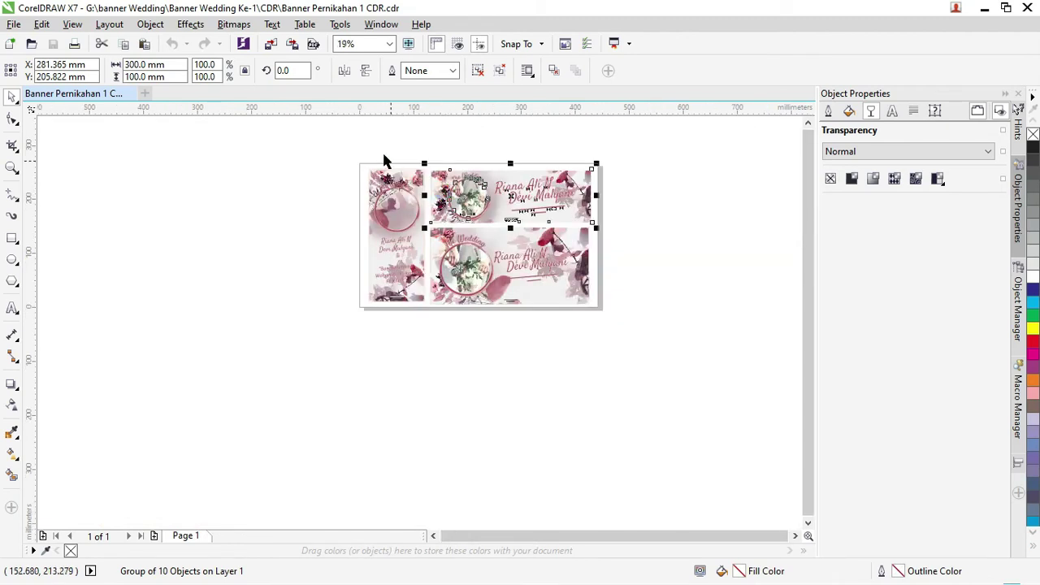
# Marquee-select the entire vertical banner and drag it left off the page
pyautogui.click(331, 171)
pyautogui.moveTo(317, 135); pyautogui.dragTo(426, 329)
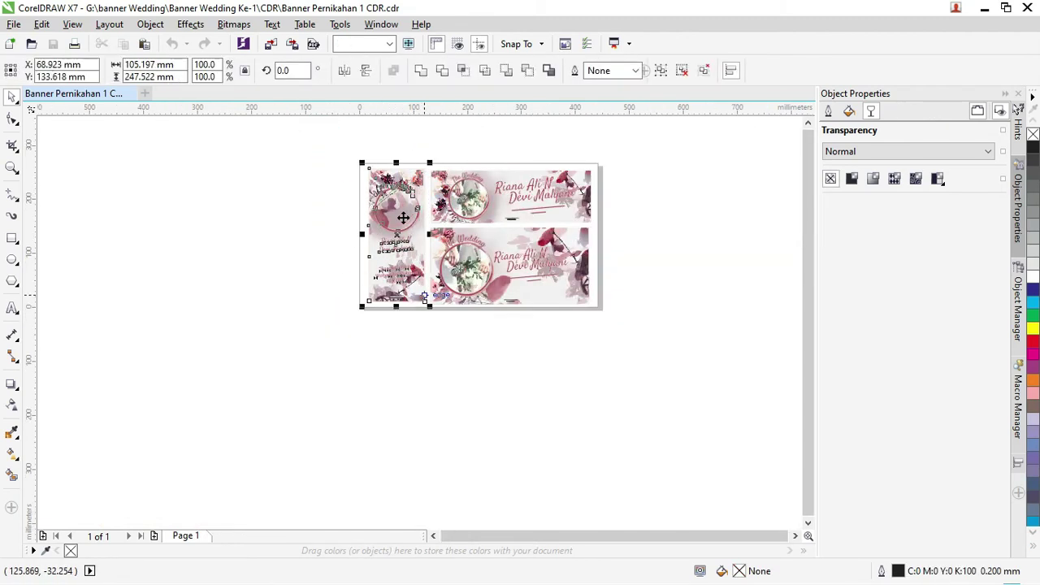
pyautogui.moveTo(403, 218); pyautogui.dragTo(237, 215)
pyautogui.moveTo(652, 325)
pyautogui.mouseDown()
pyautogui.moveTo(447, 256)
pyautogui.moveTo(300, 369)
pyautogui.mouseUp()
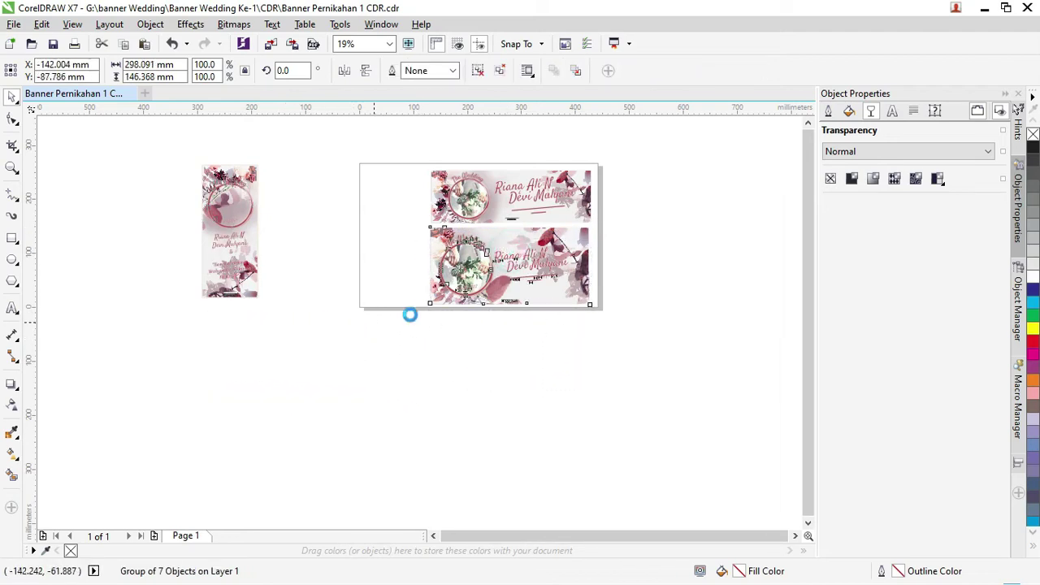
# Ungroup the top horizontal banner, then ungroup its names text group
pyautogui.click(627, 226)
pyautogui.click(534, 176)
pyautogui.scroll(2, 534, 179)
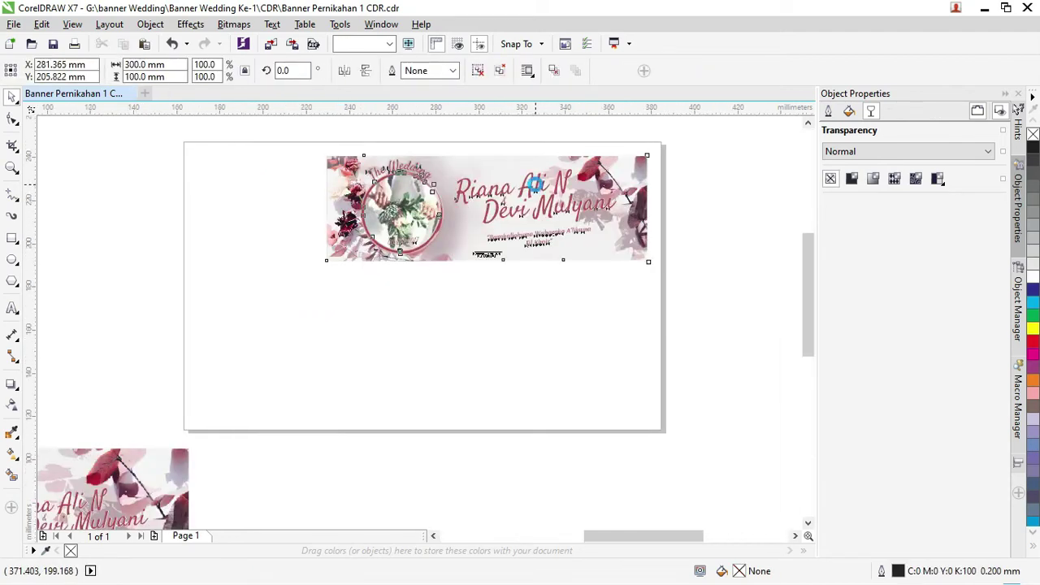
pyautogui.rightClick(535, 184)
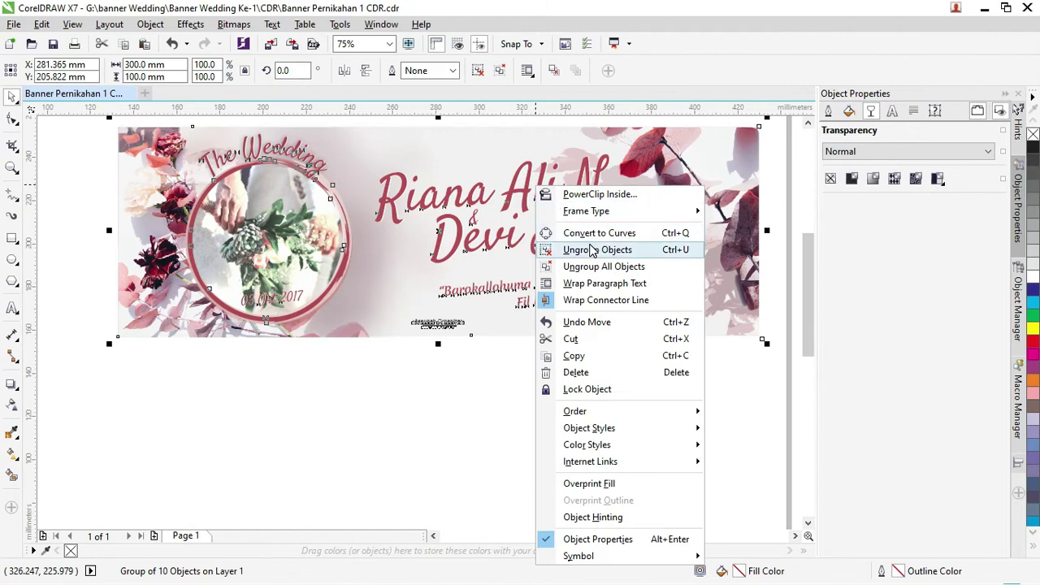
pyautogui.click(592, 250)
pyautogui.click(580, 388)
pyautogui.click(518, 185)
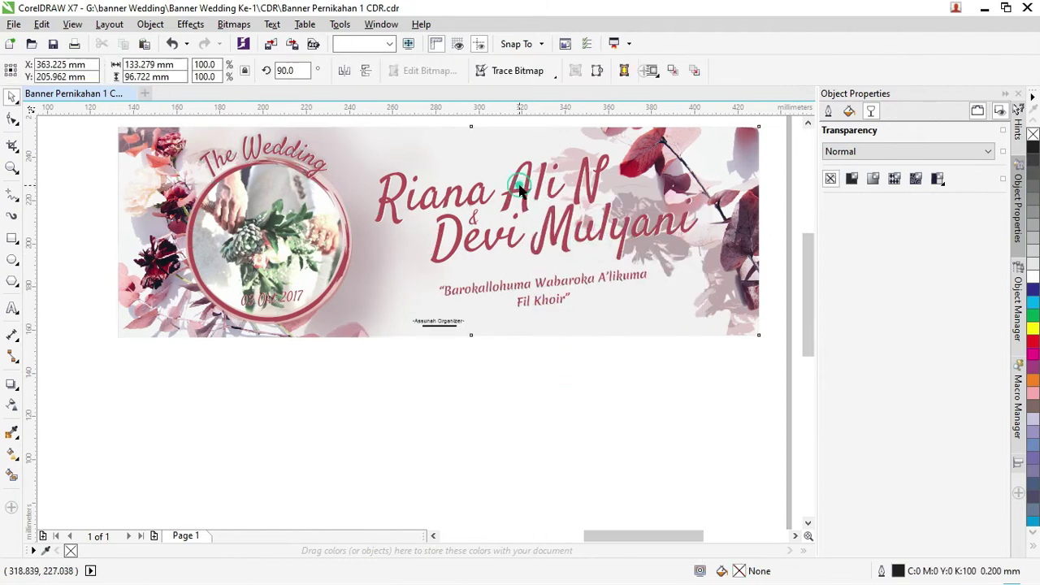
pyautogui.click(521, 189)
pyautogui.rightClick(528, 197)
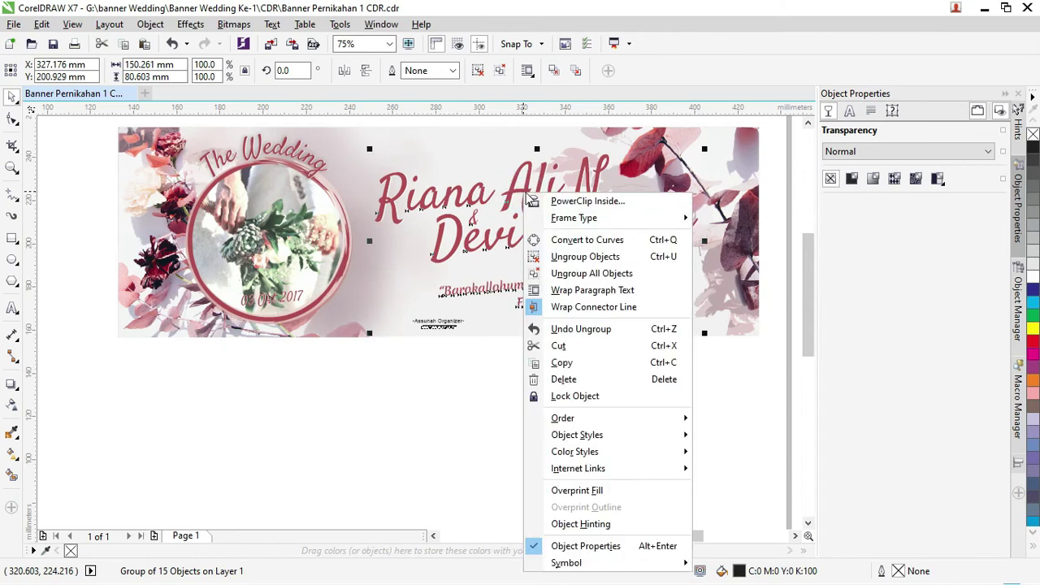
pyautogui.click(539, 256)
pyautogui.click(525, 191)
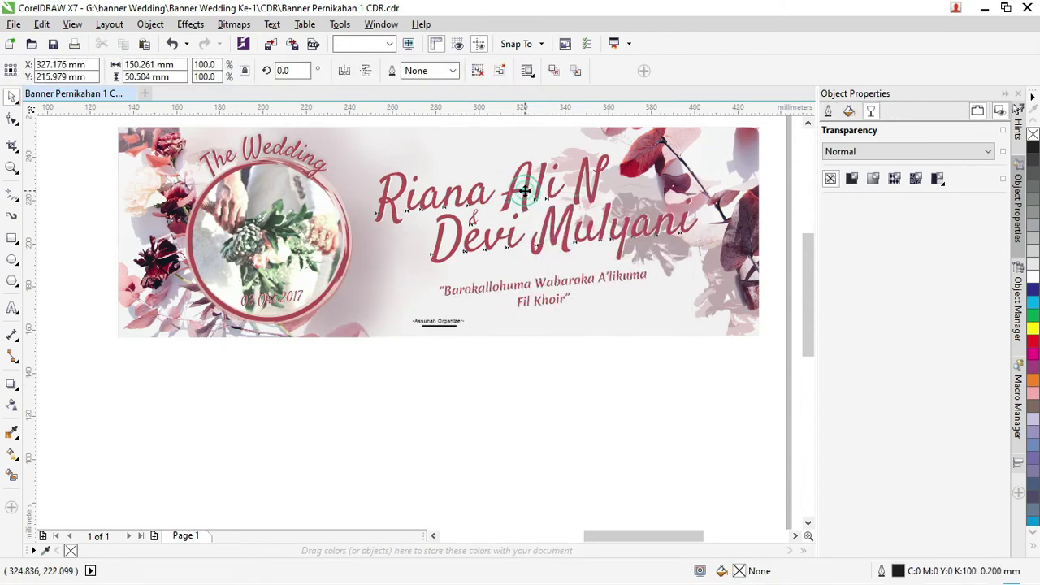
pyautogui.rightClick(525, 191)
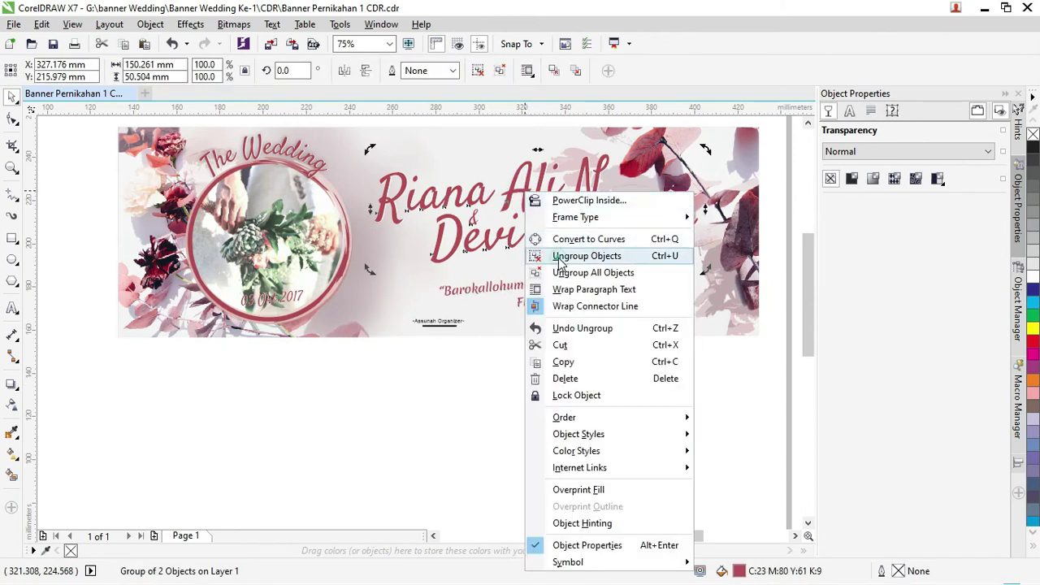
pyautogui.click(569, 253)
pyautogui.click(526, 197)
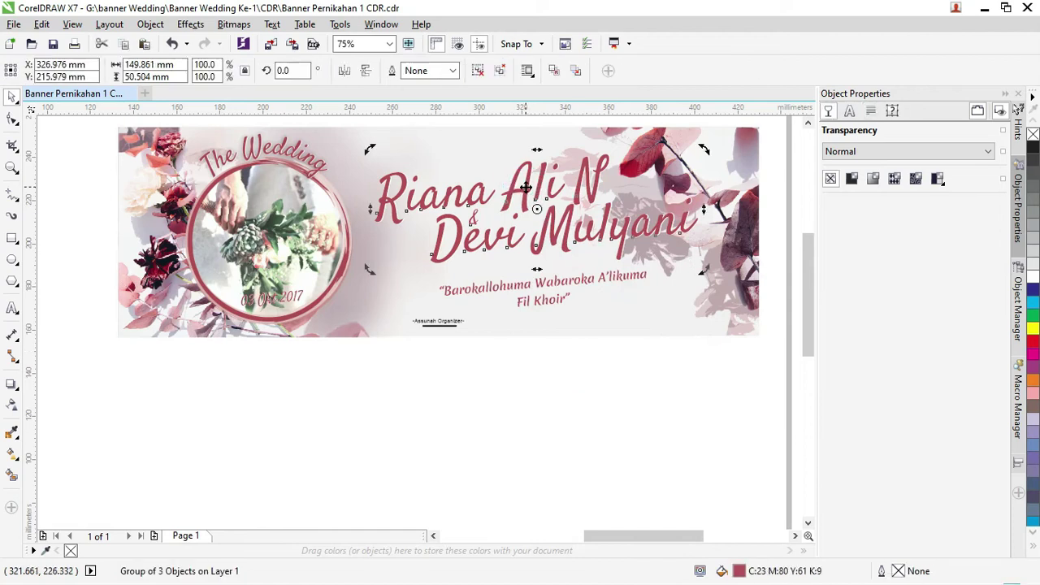
pyautogui.rightClick(526, 198)
pyautogui.click(587, 252)
pyautogui.click(573, 371)
pyautogui.click(520, 199)
pyautogui.moveTo(520, 199); pyautogui.dragTo(482, 192)
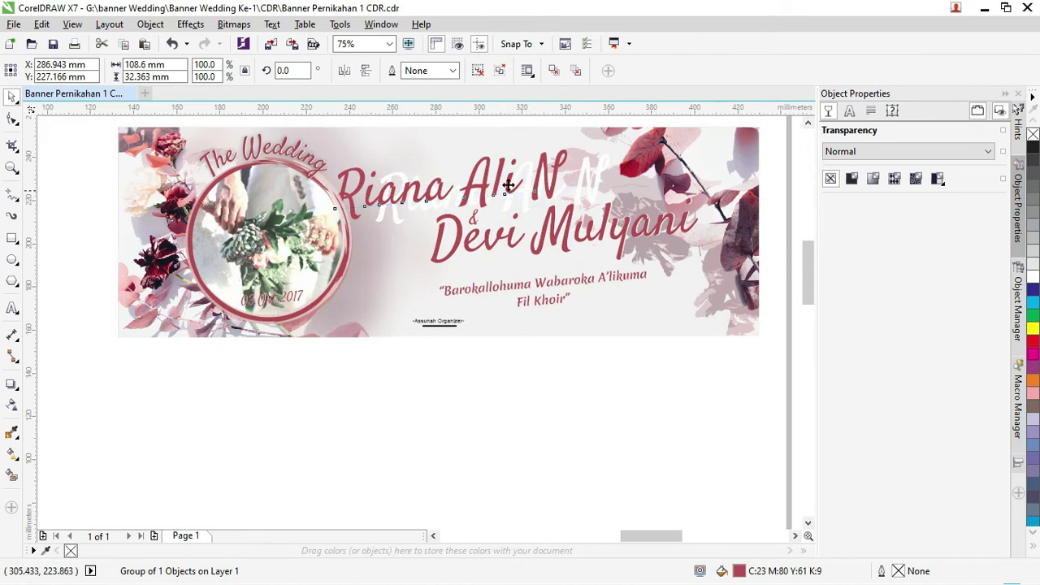
pyautogui.scroll(2, 504, 195)
pyautogui.click(656, 178)
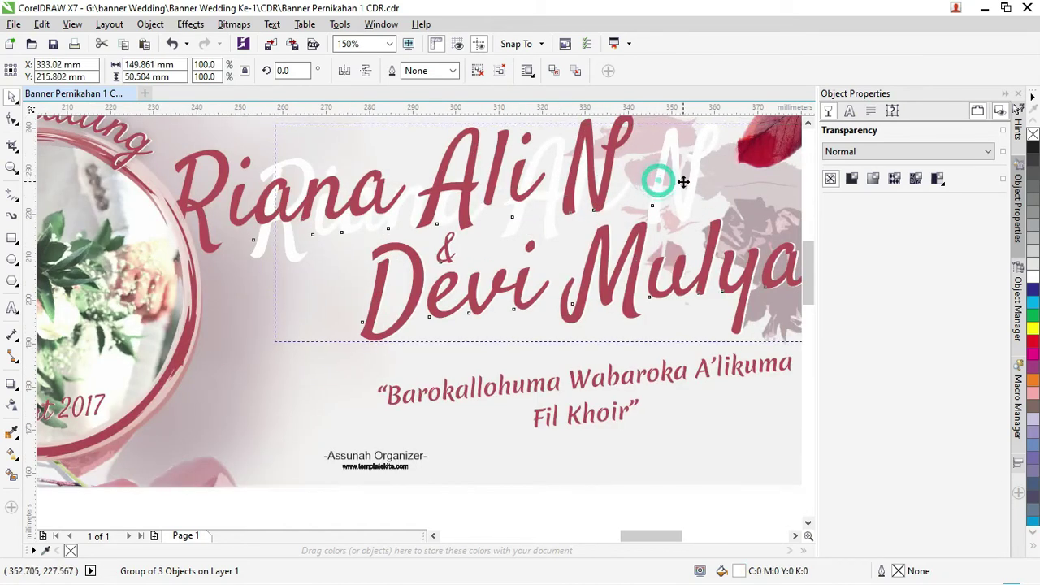
pyautogui.moveTo(643, 180); pyautogui.dragTo(686, 177)
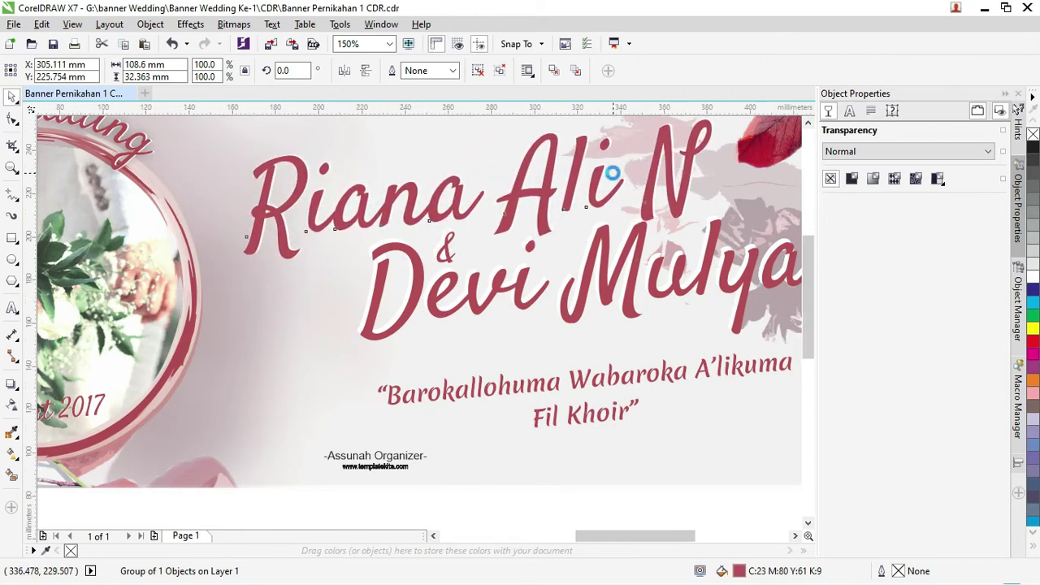
pyautogui.scroll(-1, 608, 170)
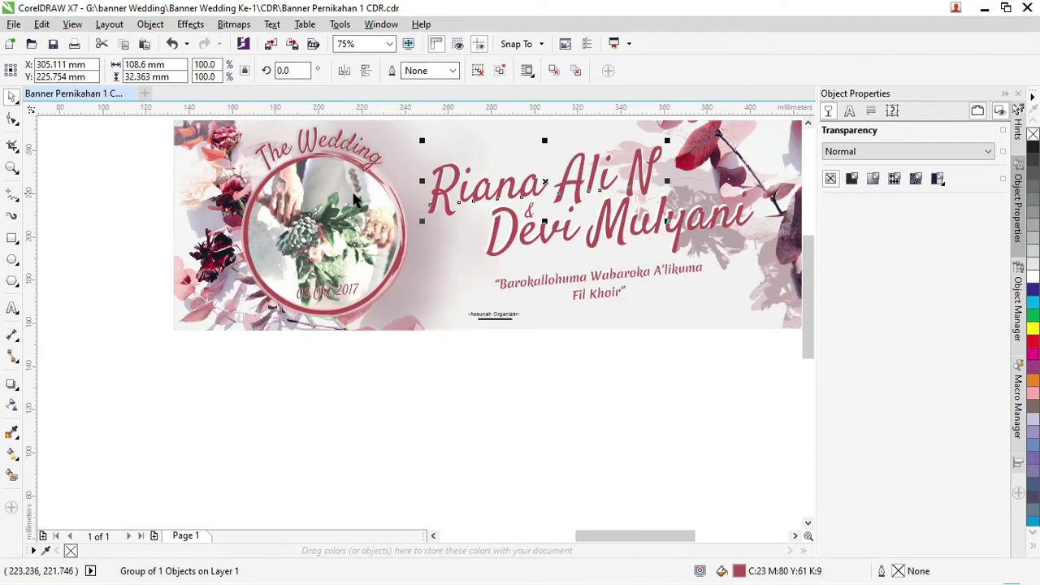
# Ungroup the circle frame and circular photo groups, undoing each test move
pyautogui.click(354, 199)
pyautogui.scroll(-1, 358, 192)
pyautogui.moveTo(344, 207); pyautogui.dragTo(321, 205)
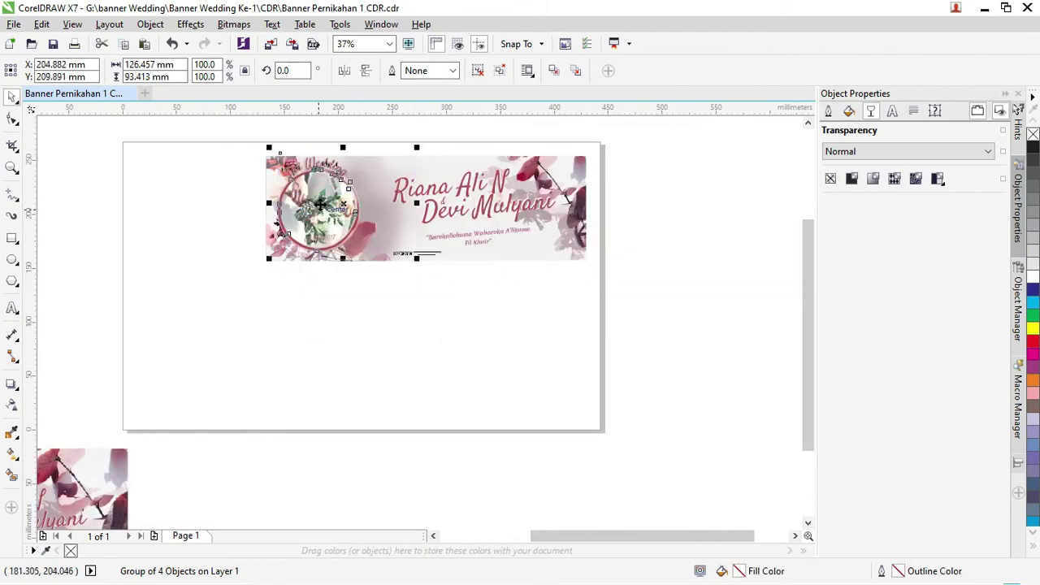
pyautogui.hotkey('ctrl', 'z')
pyautogui.rightClick(350, 202)
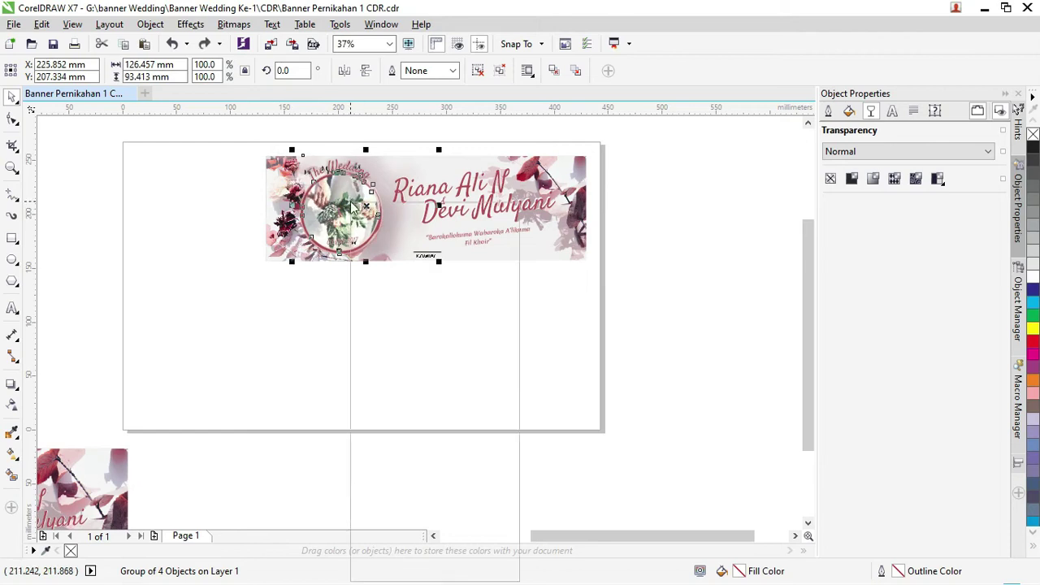
pyautogui.click(387, 266)
pyautogui.moveTo(357, 204); pyautogui.dragTo(313, 200)
pyautogui.hotkey('ctrl', 'z')
pyautogui.rightClick(353, 201)
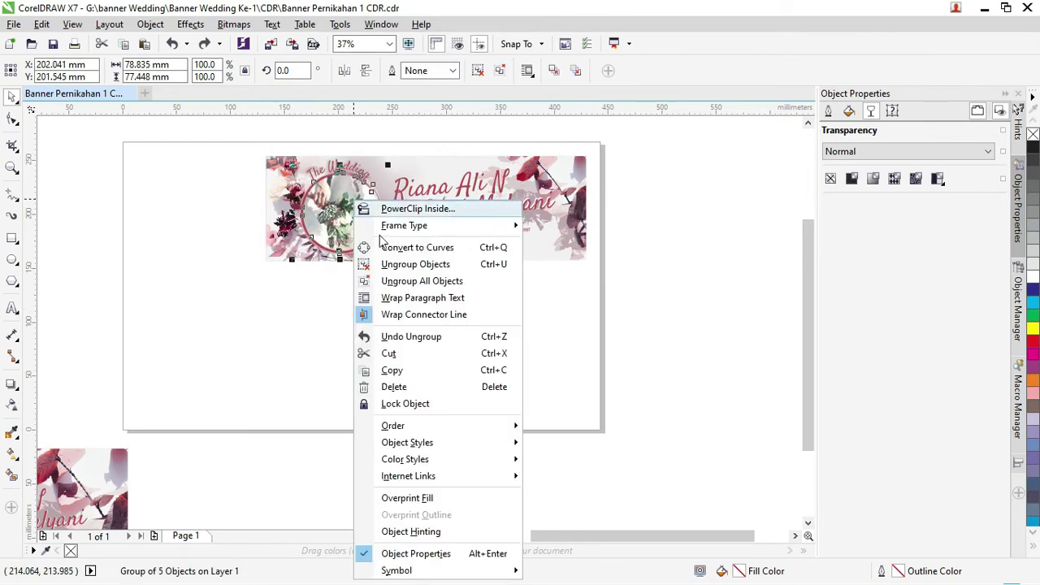
pyautogui.click(396, 266)
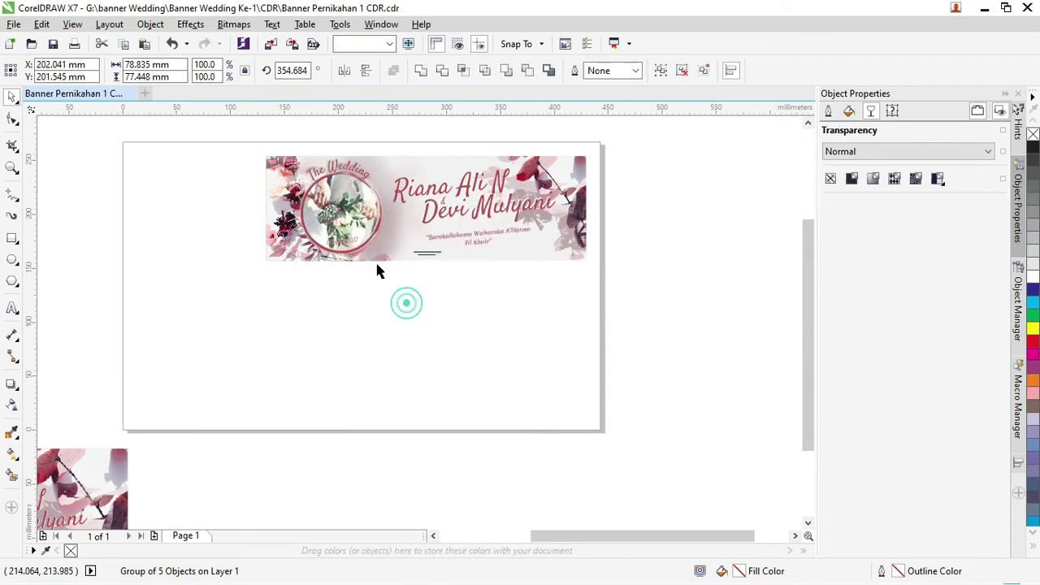
pyautogui.moveTo(358, 207); pyautogui.dragTo(319, 207)
pyautogui.hotkey('ctrl', 'z')
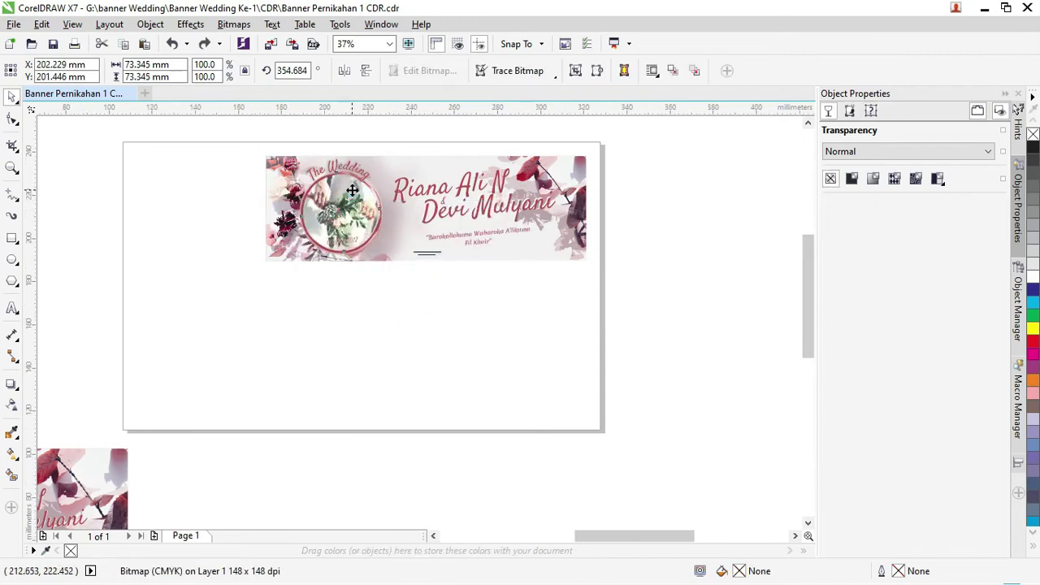
# Try moving the bouquet photo out of the ring, then undo it
pyautogui.scroll(1, 342, 193)
pyautogui.moveTo(342, 193); pyautogui.dragTo(282, 195)
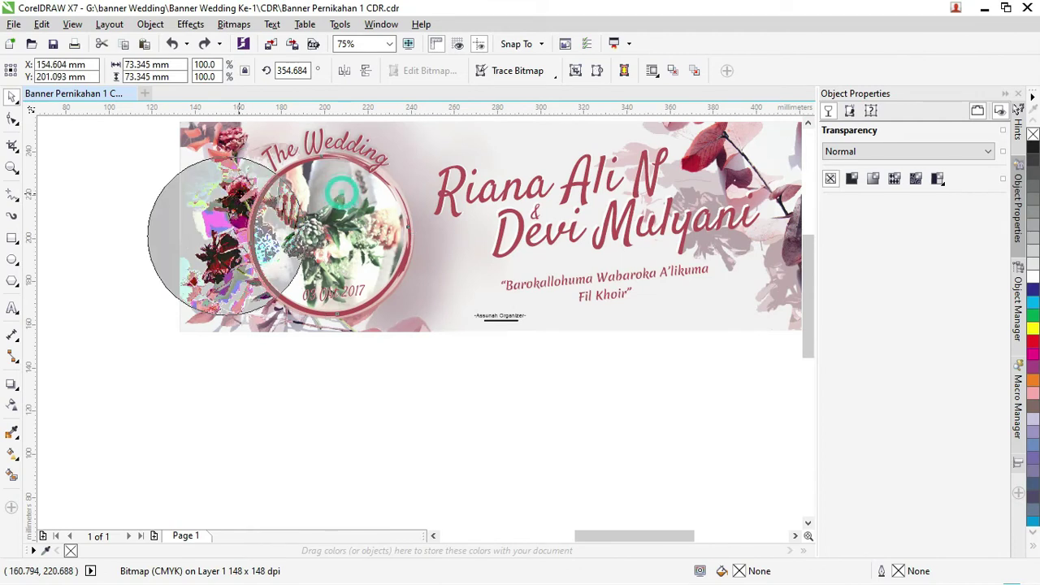
pyautogui.hotkey('ctrl', 'z')
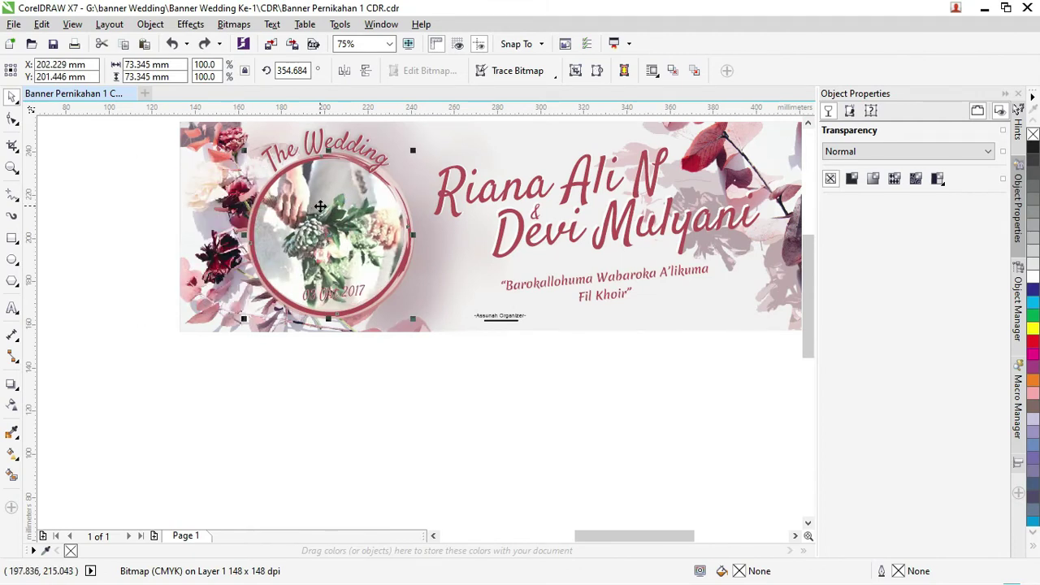
pyautogui.moveTo(337, 211); pyautogui.dragTo(328, 254)
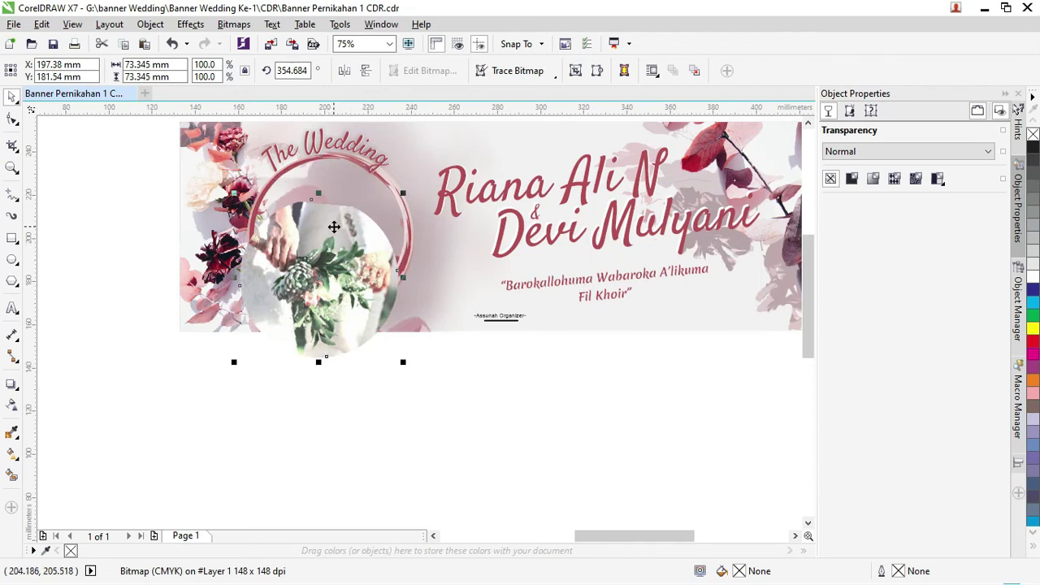
pyautogui.hotkey('ctrl', 'z')
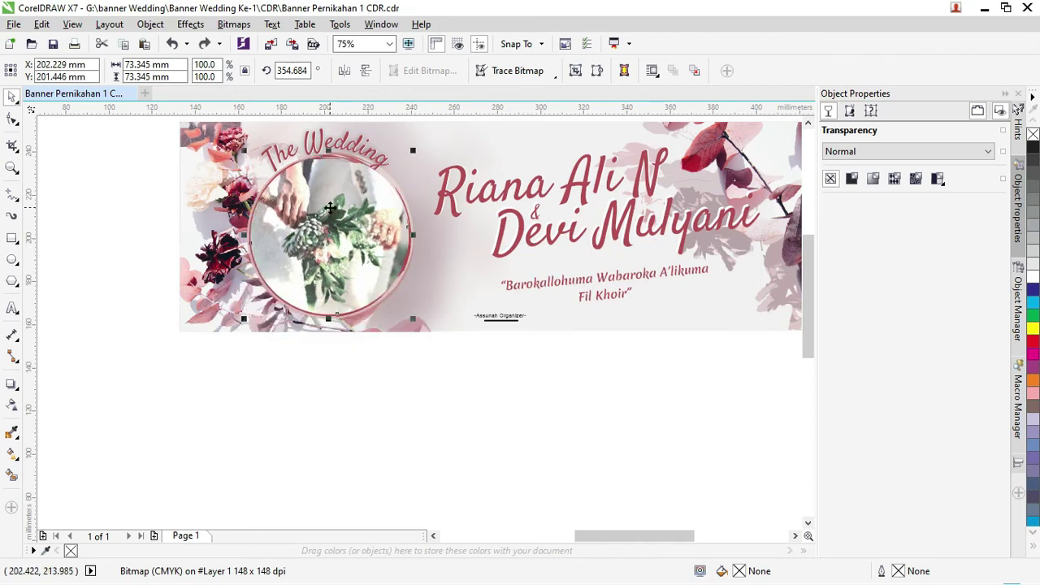
# Drag the couple's photo from the Banner Wedding Ke-1 folder into the CorelDRAW document
pyautogui.hotkey('alt', 'Tab')
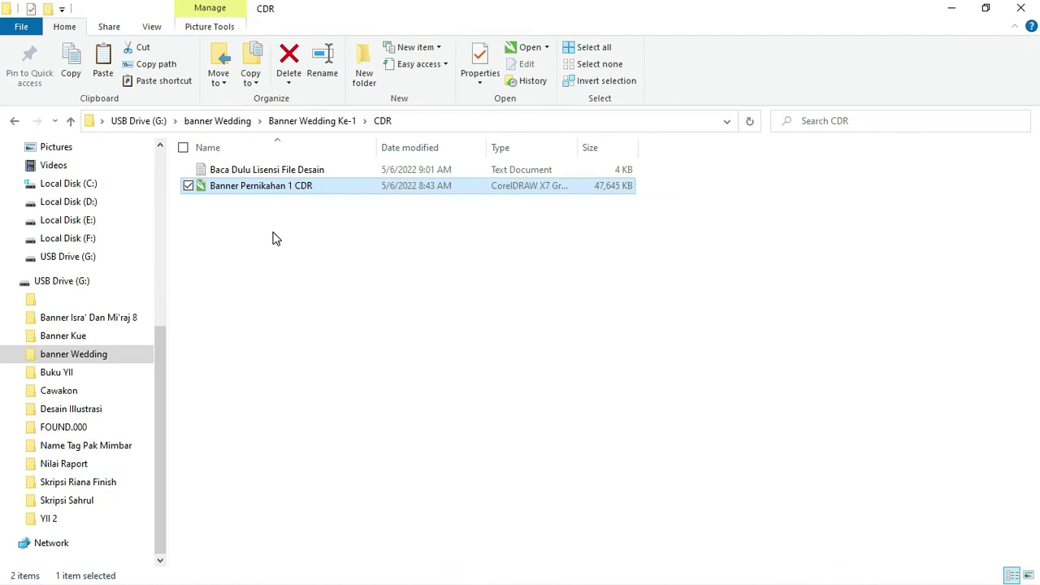
pyautogui.click(283, 121)
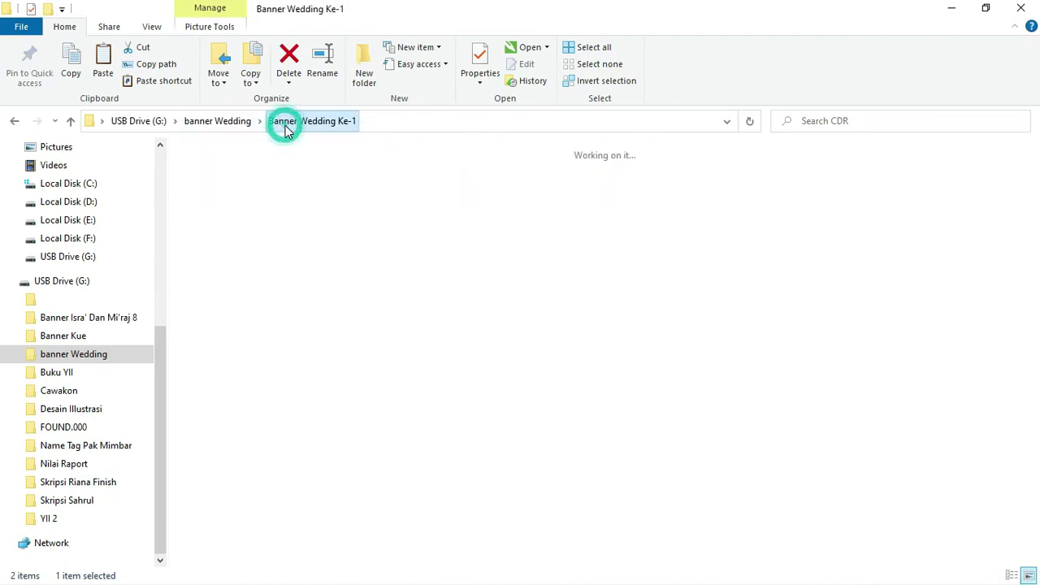
pyautogui.moveTo(817, 183); pyautogui.dragTo(580, 363)
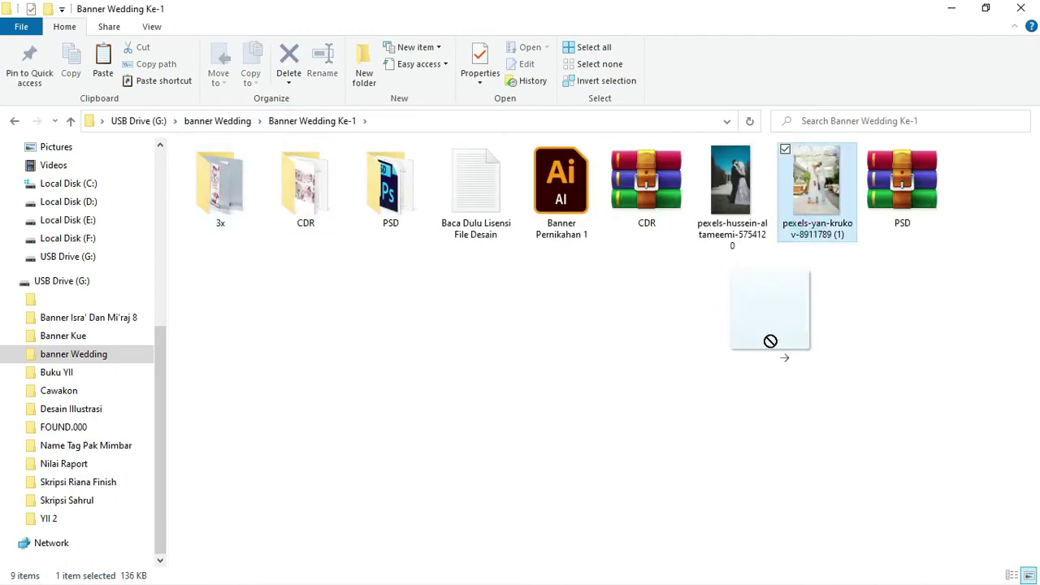
# Place the couple's photo, shrink it to about 78%, and move it right
pyautogui.moveTo(581, 364); pyautogui.dragTo(626, 332)
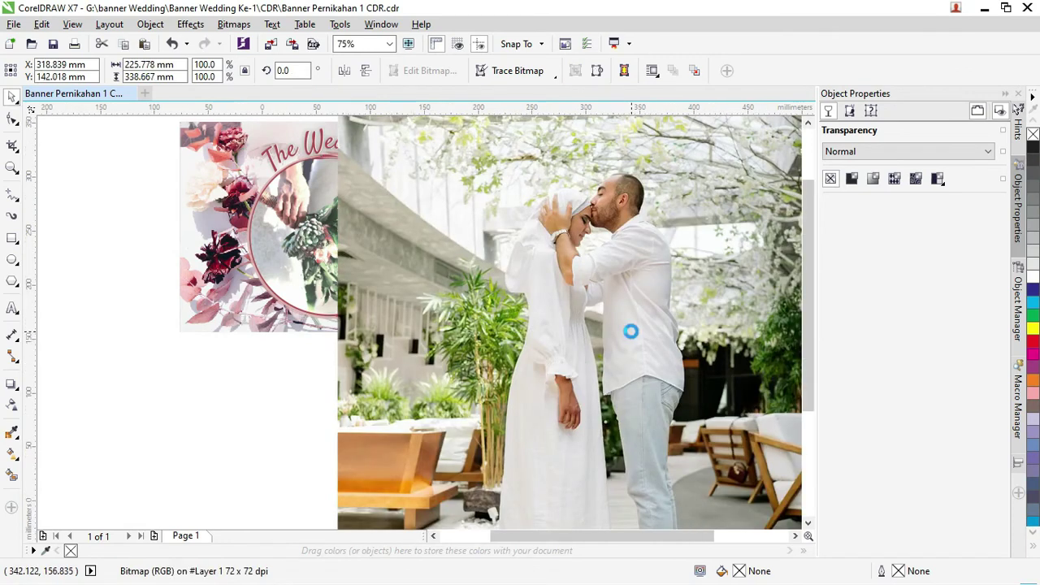
pyautogui.scroll(-2, 626, 333)
pyautogui.moveTo(630, 166); pyautogui.dragTo(572, 247)
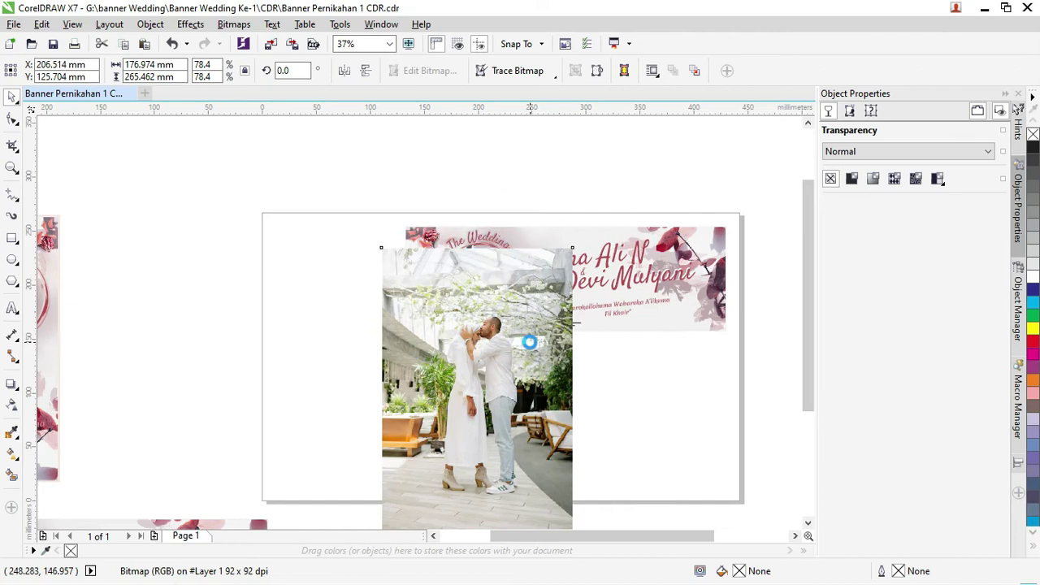
pyautogui.moveTo(387, 340); pyautogui.dragTo(503, 339)
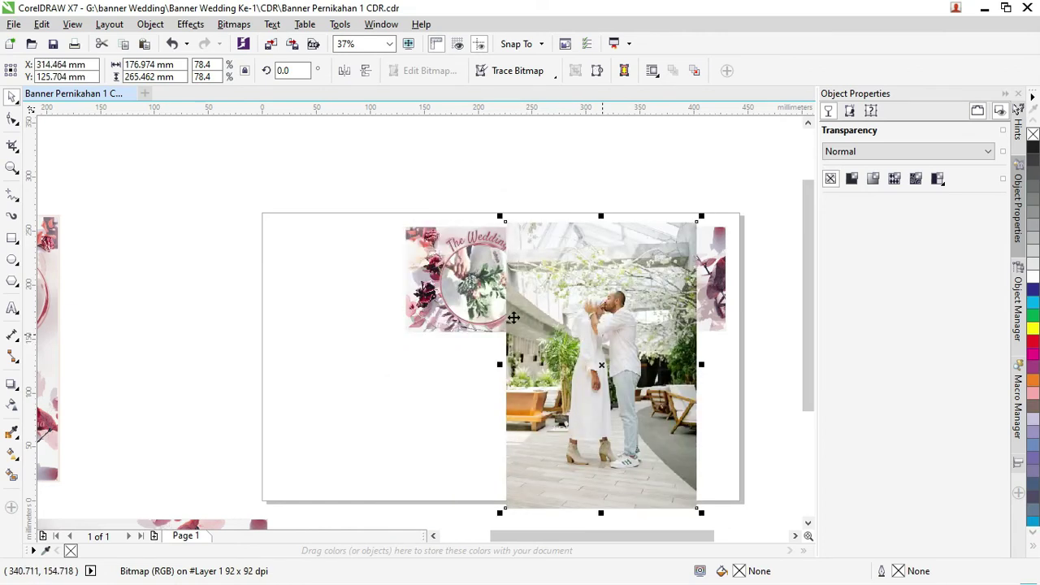
pyautogui.scroll(2, 476, 278)
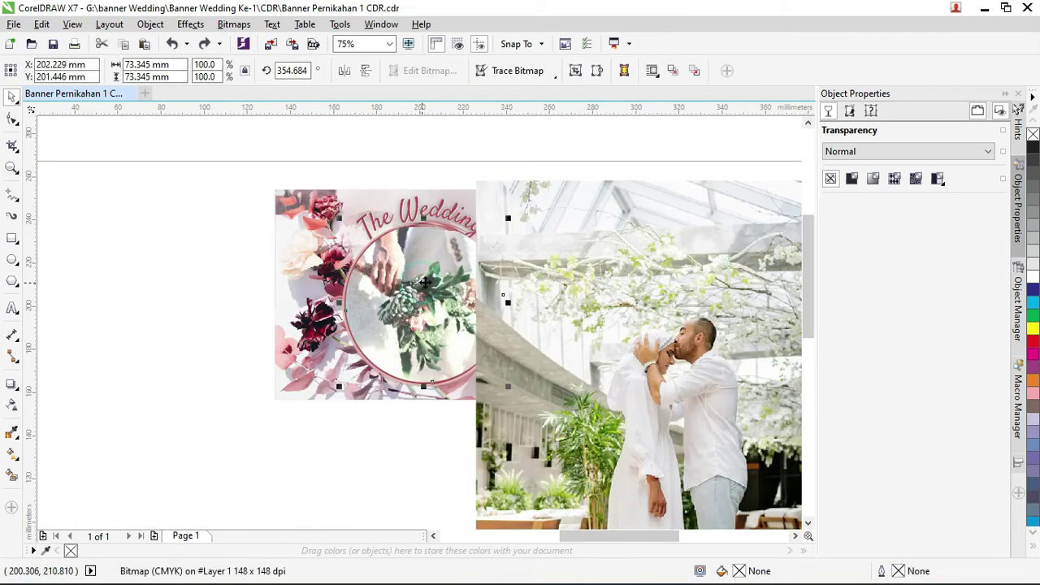
# Delete the old bouquet photo and move the couple's photo further right
pyautogui.moveTo(421, 284); pyautogui.dragTo(361, 272)
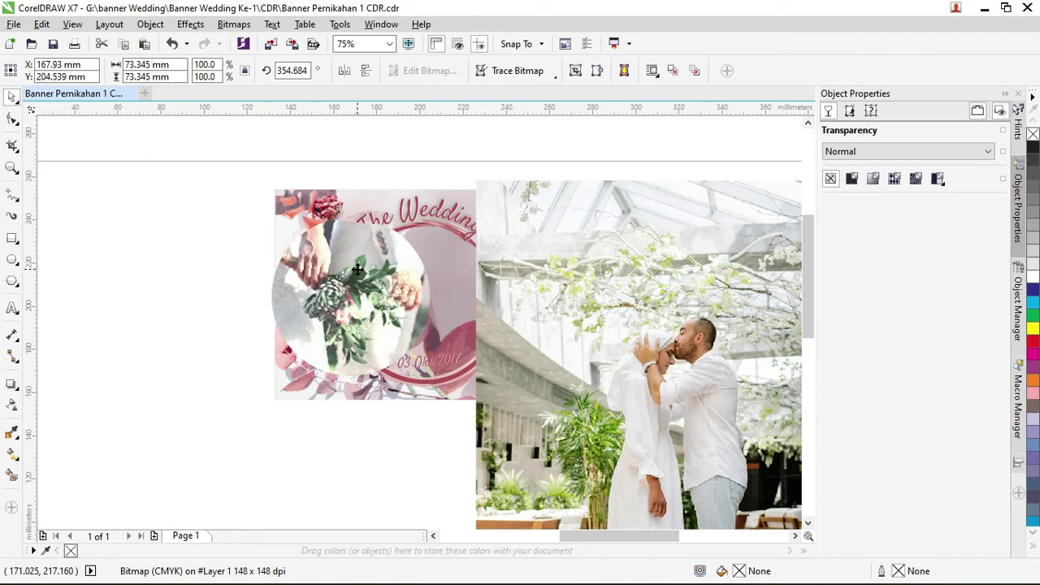
pyautogui.press('Delete')
pyautogui.click(559, 291)
pyautogui.moveTo(645, 279); pyautogui.dragTo(716, 278)
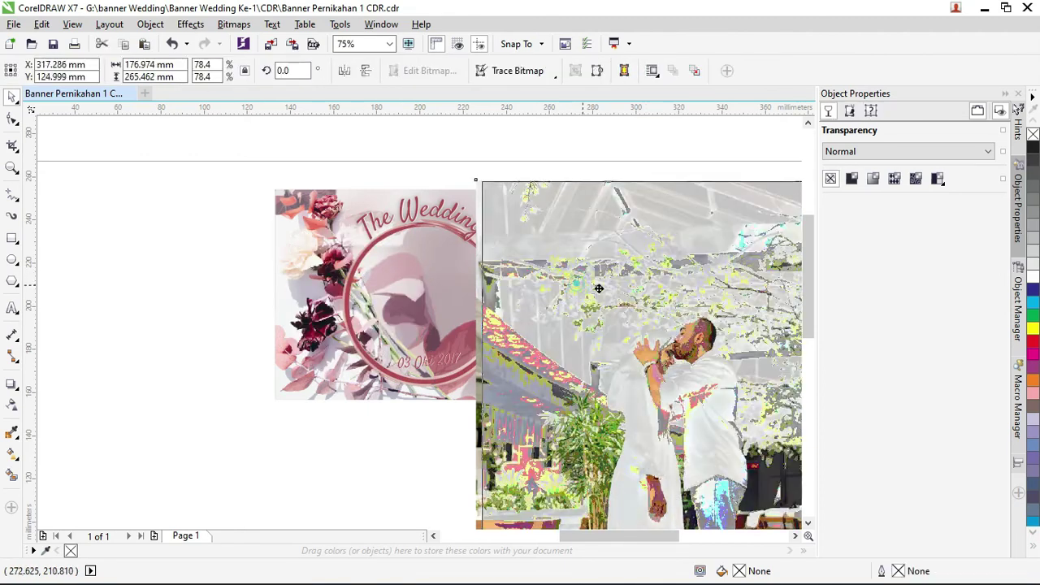
# Draw a 72.261 mm circle and move it over the couple's faces
pyautogui.click(12, 259)
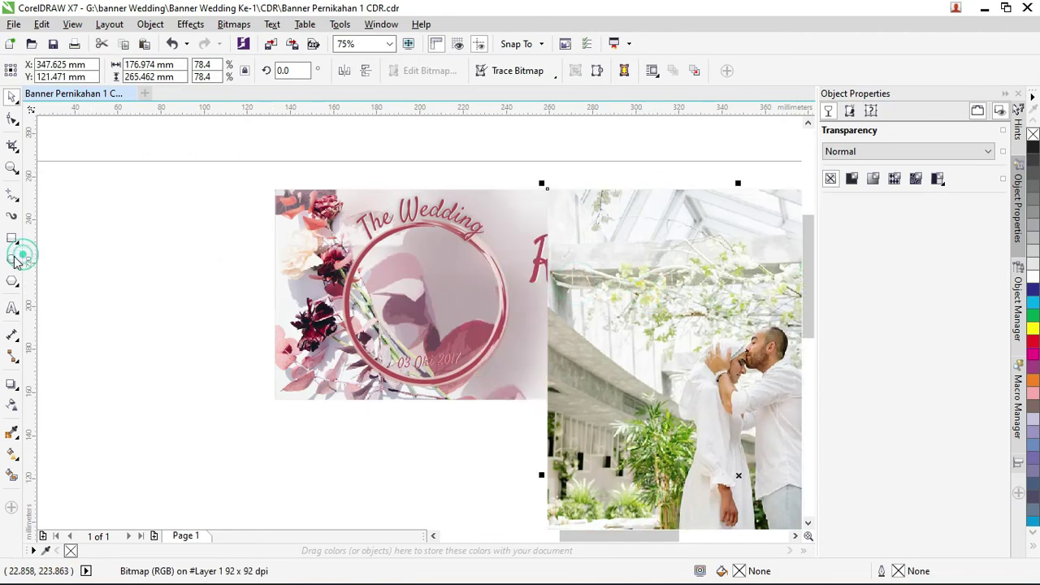
pyautogui.click(421, 298)
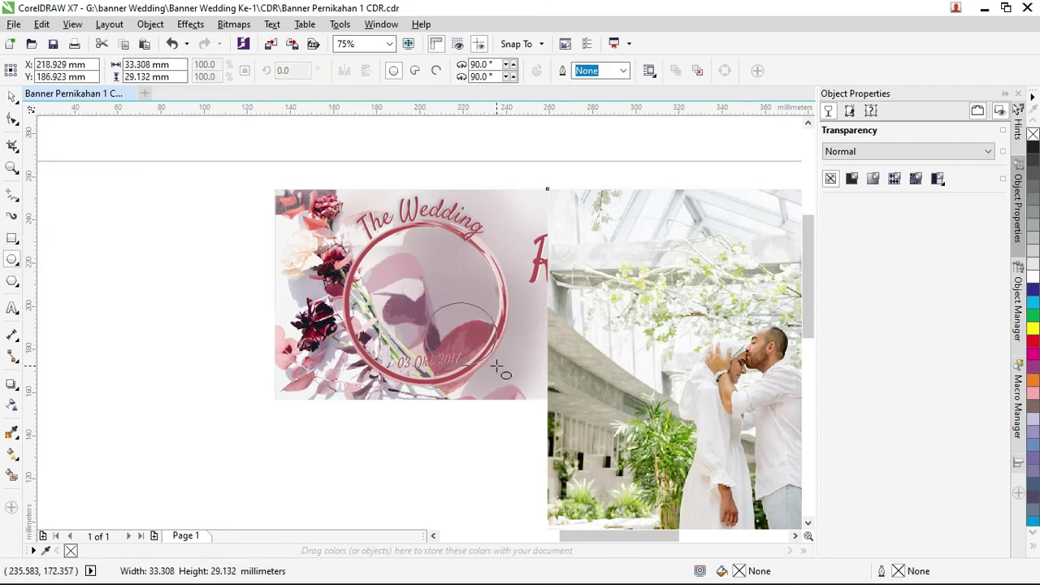
pyautogui.moveTo(452, 332)
pyautogui.mouseDown()
pyautogui.moveTo(504, 367)
pyautogui.moveTo(503, 358)
pyautogui.mouseUp()
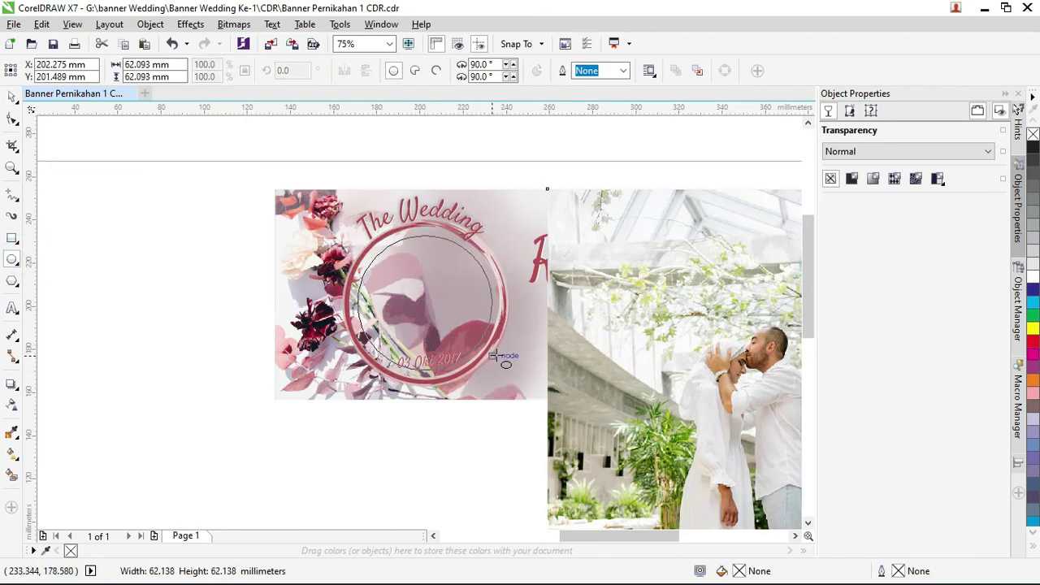
pyautogui.click(12, 97)
pyautogui.click(512, 169)
pyautogui.click(487, 257)
pyautogui.moveTo(510, 264); pyautogui.dragTo(736, 312)
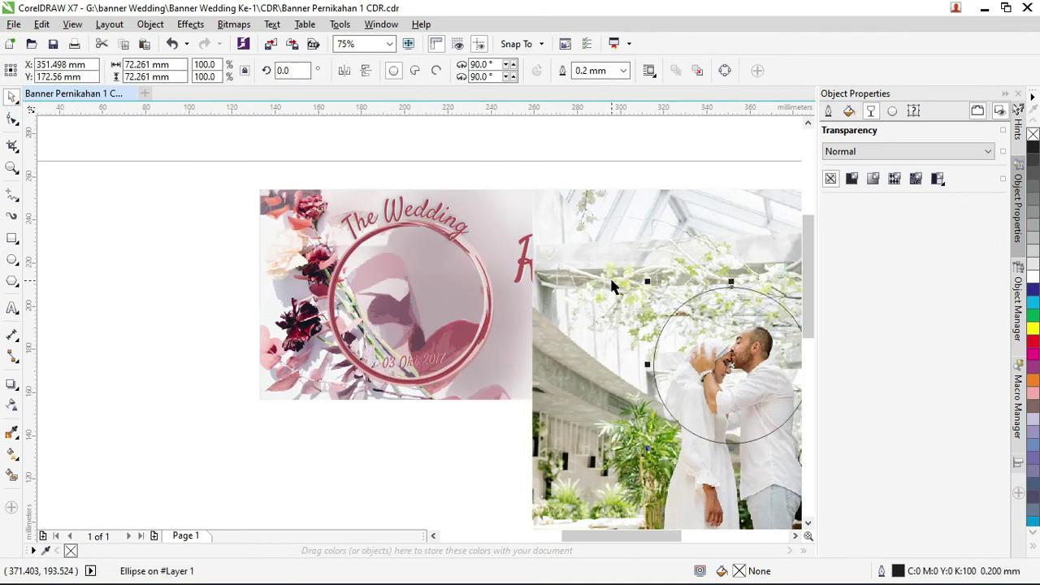
pyautogui.scroll(-2, 718, 339)
pyautogui.scroll(2, 718, 339)
# Shrink the couple's photo to 68.5% and center it under the circle
pyautogui.click(735, 349)
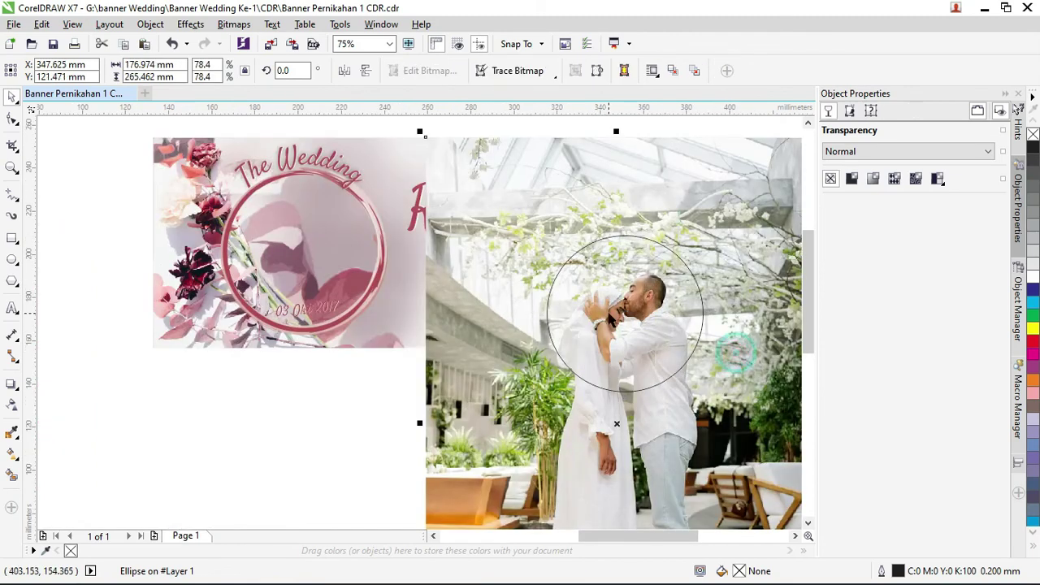
pyautogui.scroll(-2, 735, 349)
pyautogui.moveTo(707, 517); pyautogui.dragTo(683, 475)
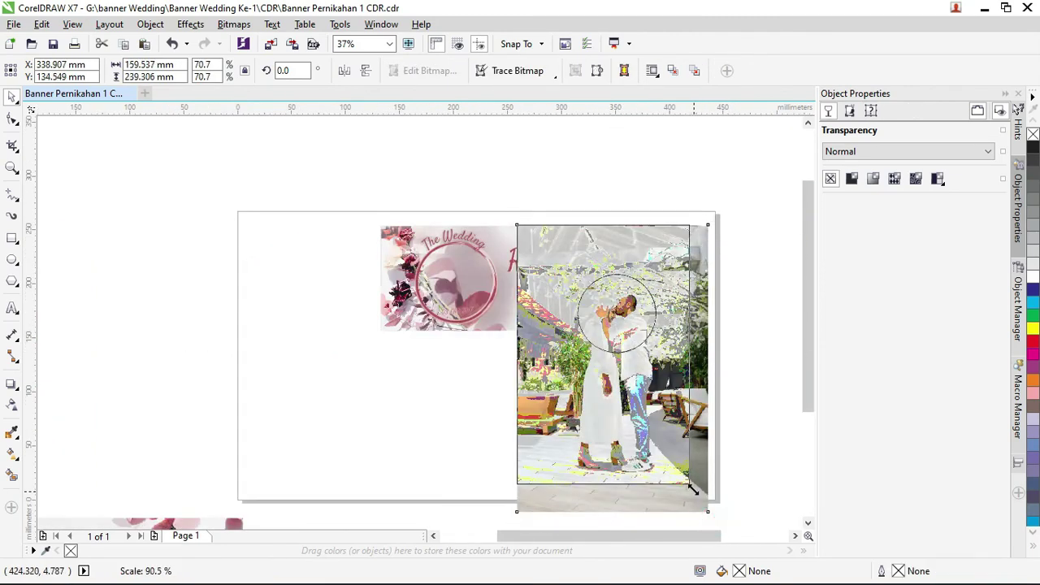
pyautogui.moveTo(657, 424); pyautogui.dragTo(668, 431)
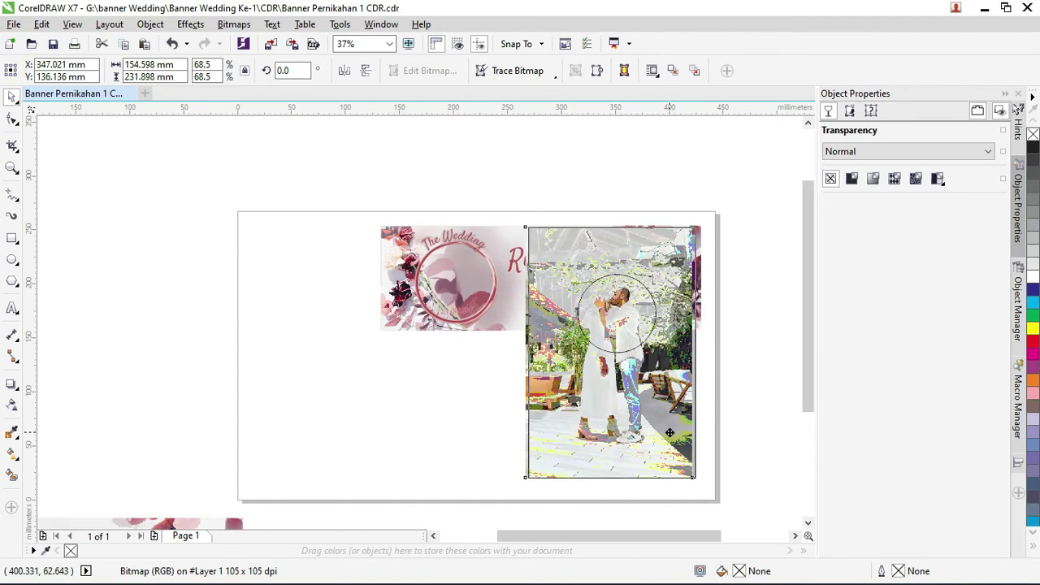
pyautogui.click(751, 392)
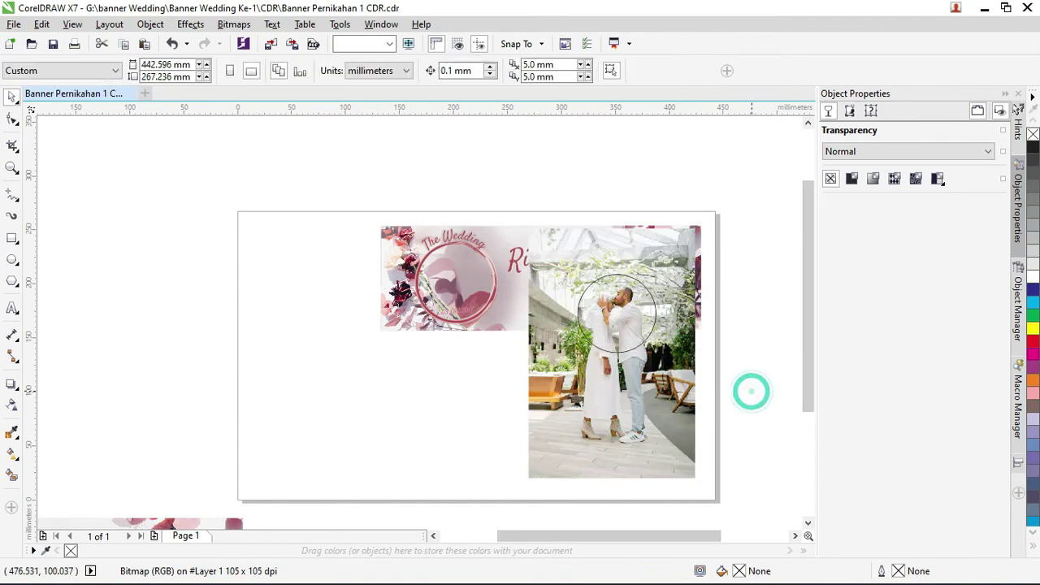
# PowerClip the couple's photo inside the circle
pyautogui.click(672, 333)
pyautogui.rightClick(674, 333)
pyautogui.click(707, 180)
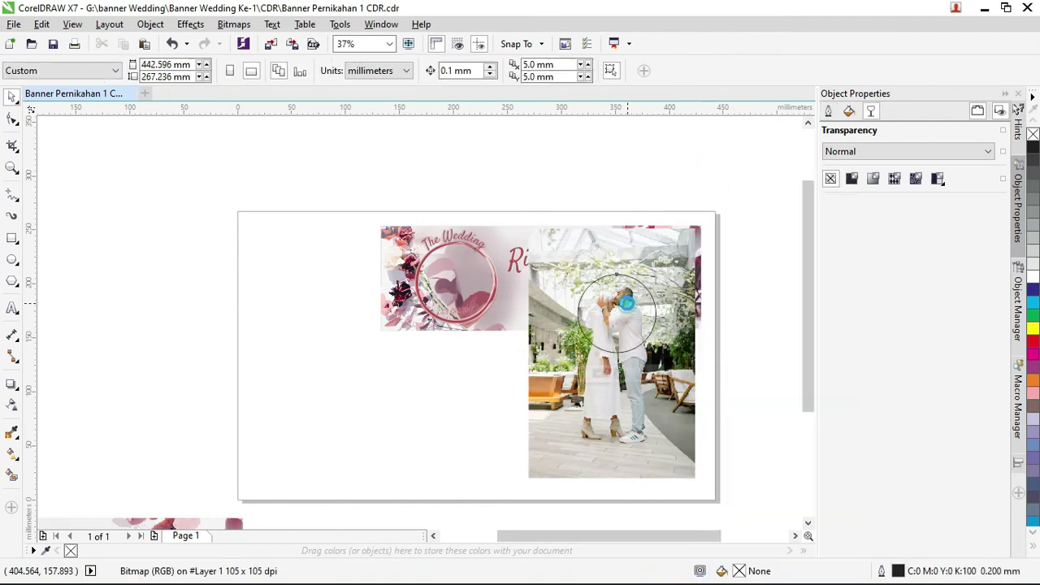
pyautogui.click(617, 302)
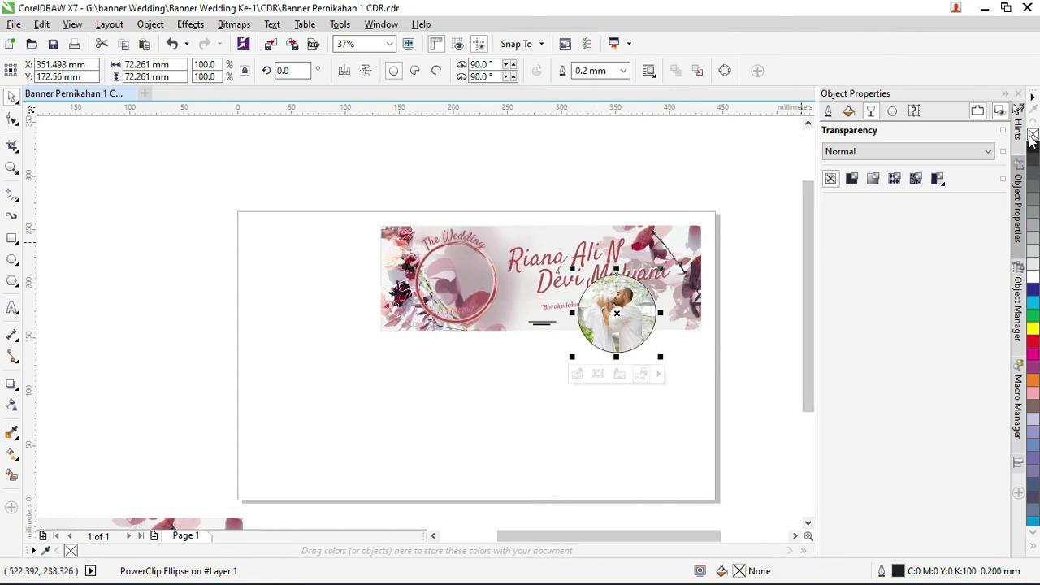
# Check the clipped photo in the ring and restore the 03 Okt 2017 date above it
pyautogui.click(587, 152)
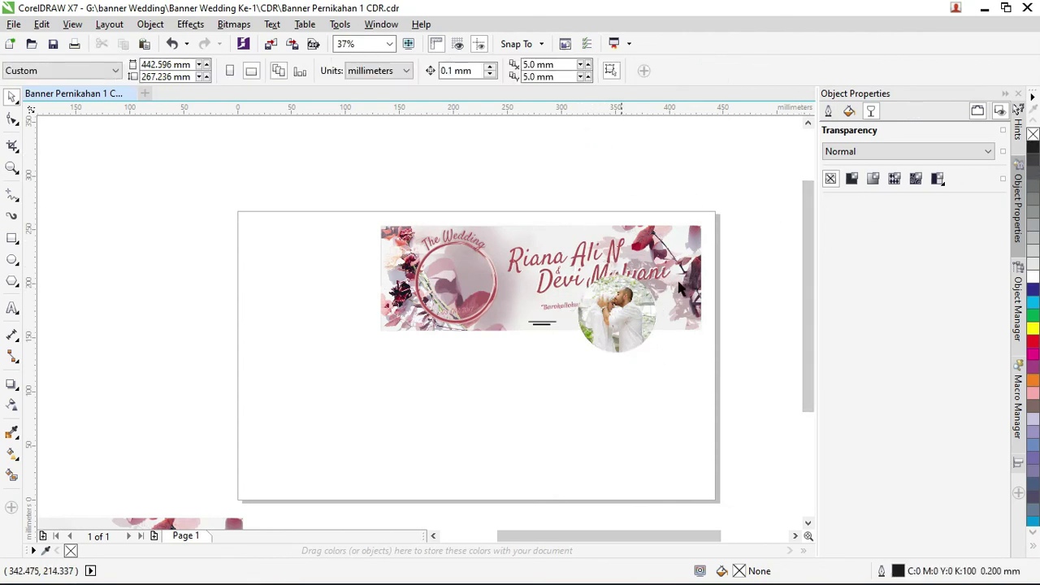
pyautogui.click(458, 275)
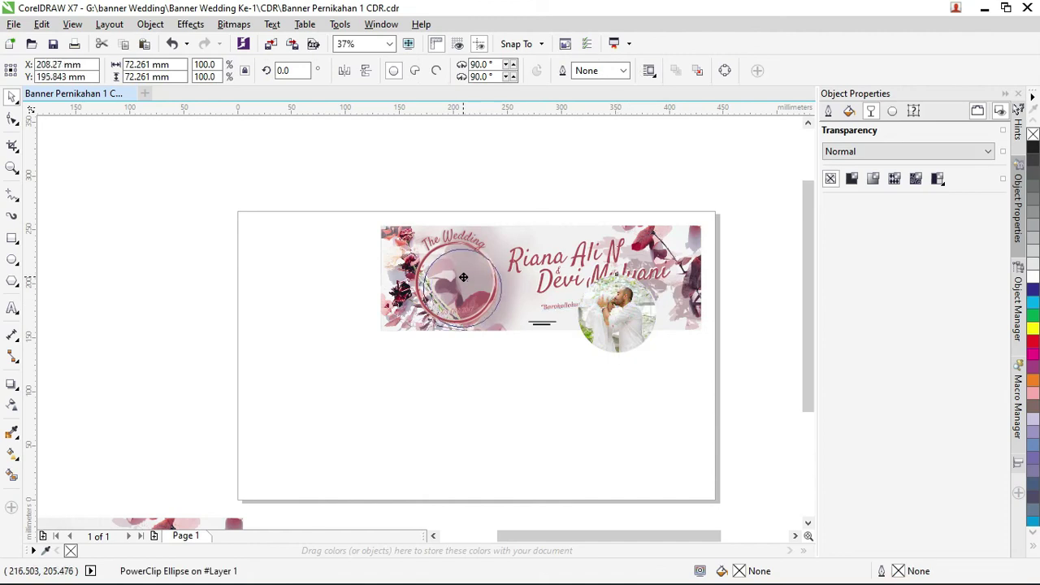
pyautogui.scroll(3, 458, 273)
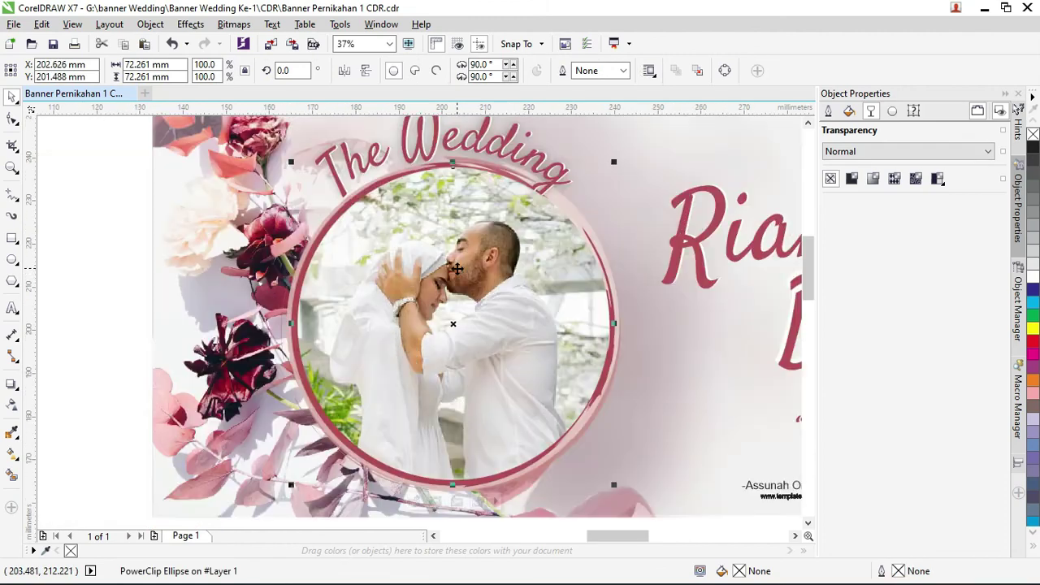
pyautogui.scroll(2, 457, 268)
pyautogui.scroll(-1, 458, 268)
pyautogui.click(457, 269)
pyautogui.hotkey('ctrl', 'z')
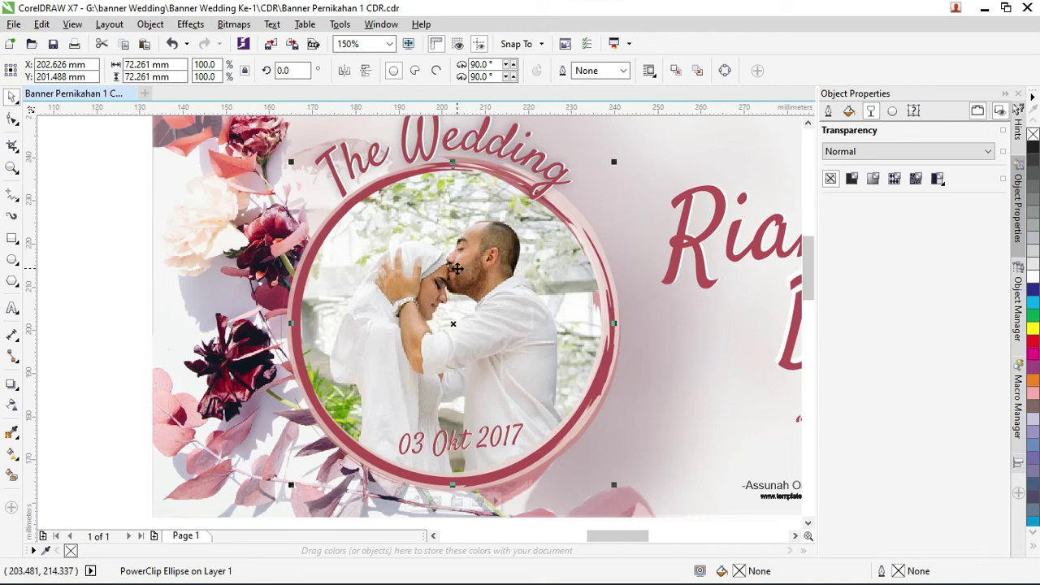
pyautogui.scroll(-2, 479, 211)
pyautogui.scroll(-2, 495, 178)
pyautogui.click(505, 164)
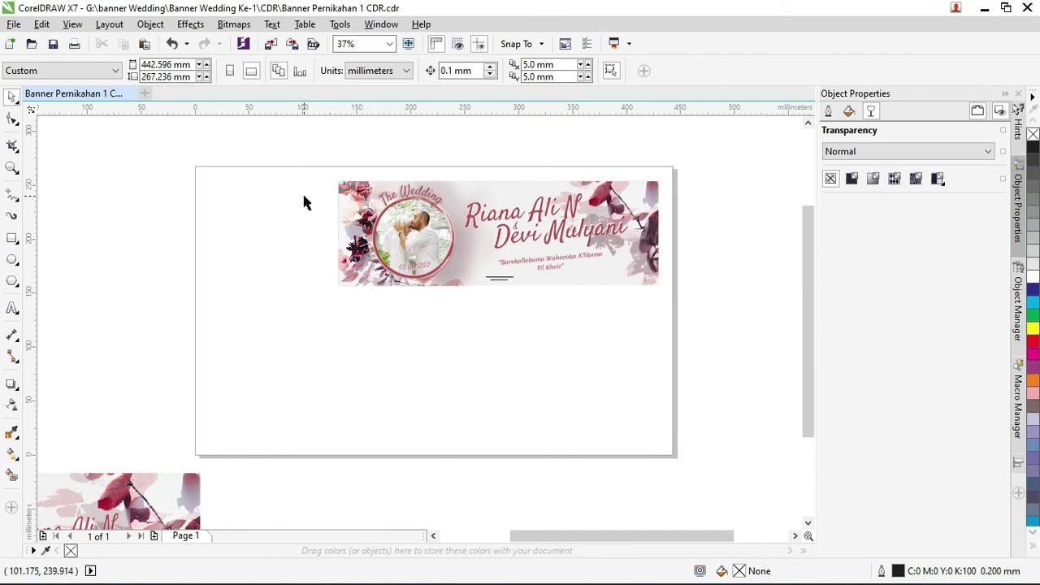
# Zoom out over all layouts and switch to the Banner Wedding Ke-1 File Explorer window
pyautogui.scroll(-2, 303, 202)
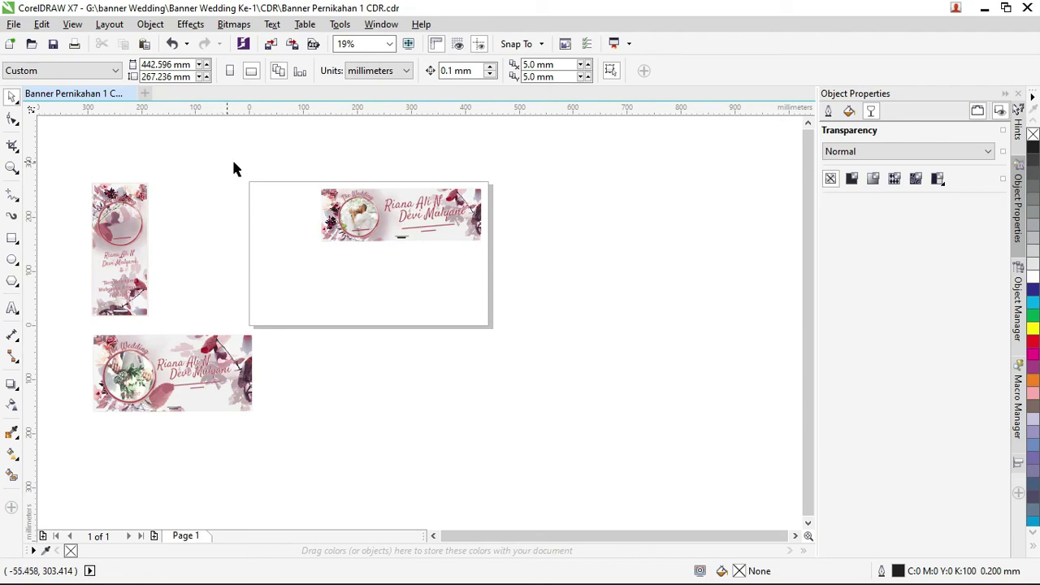
pyautogui.hotkey('alt', 'Tab')
pyautogui.press('Tab')
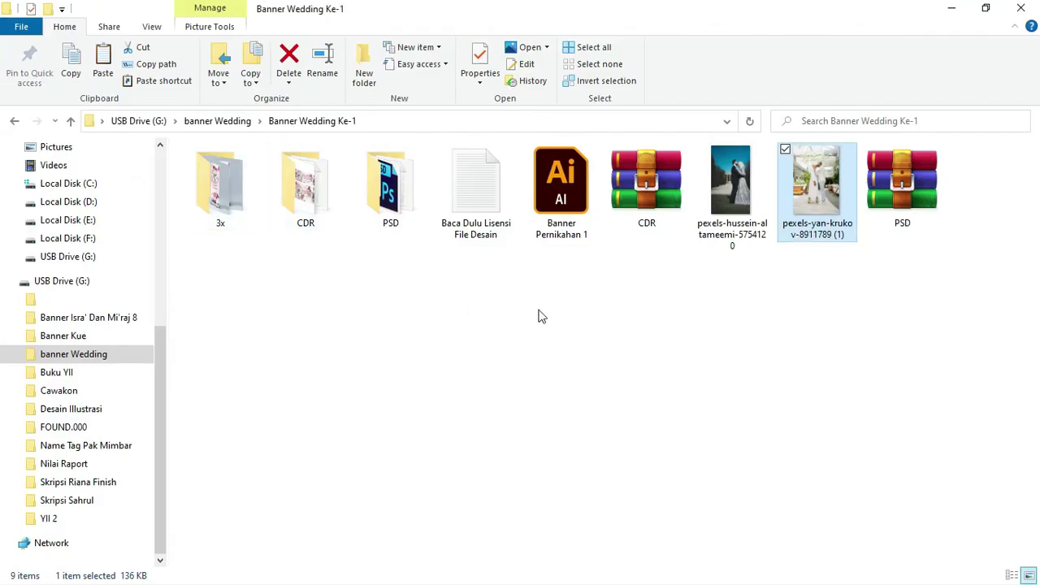